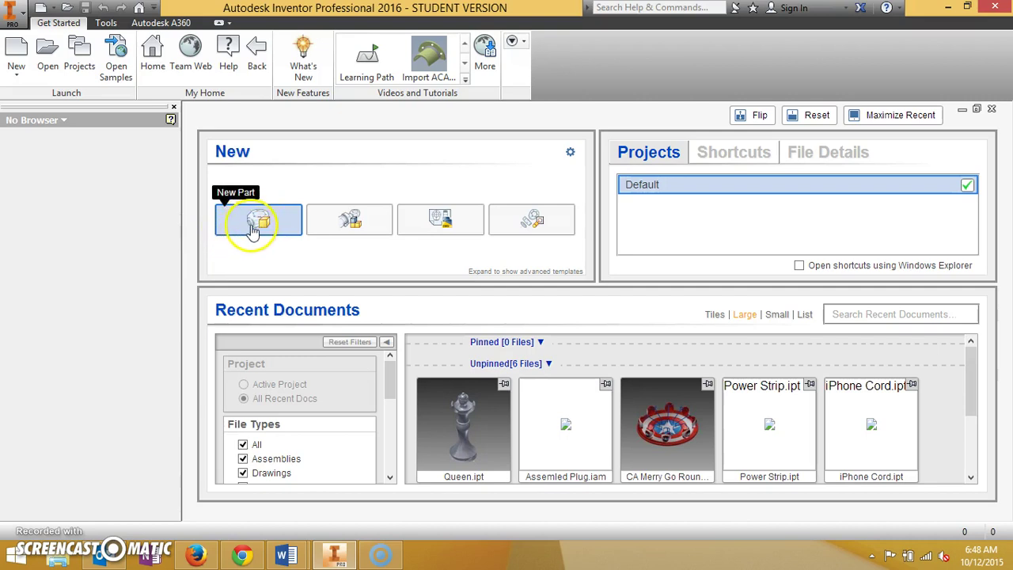
- Create a new part and start a 2D sketch on the XY plane
left_click(53, 9)
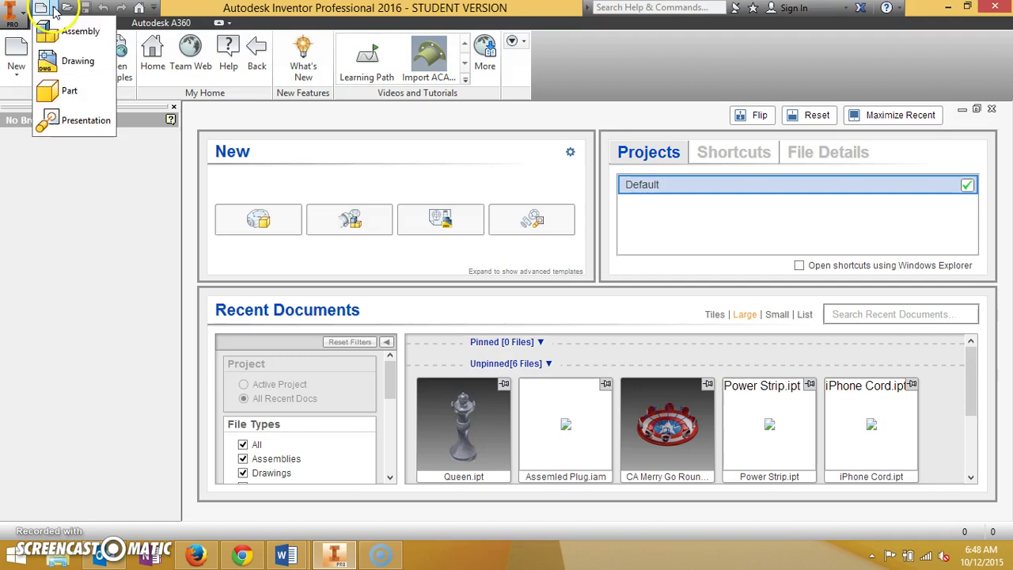
left_click(70, 93)
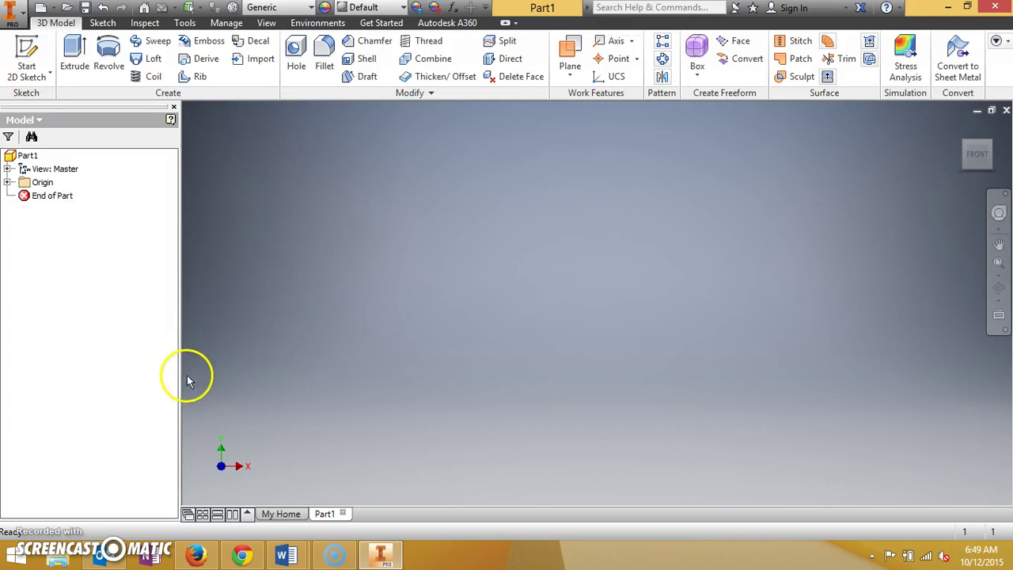
left_click(36, 76)
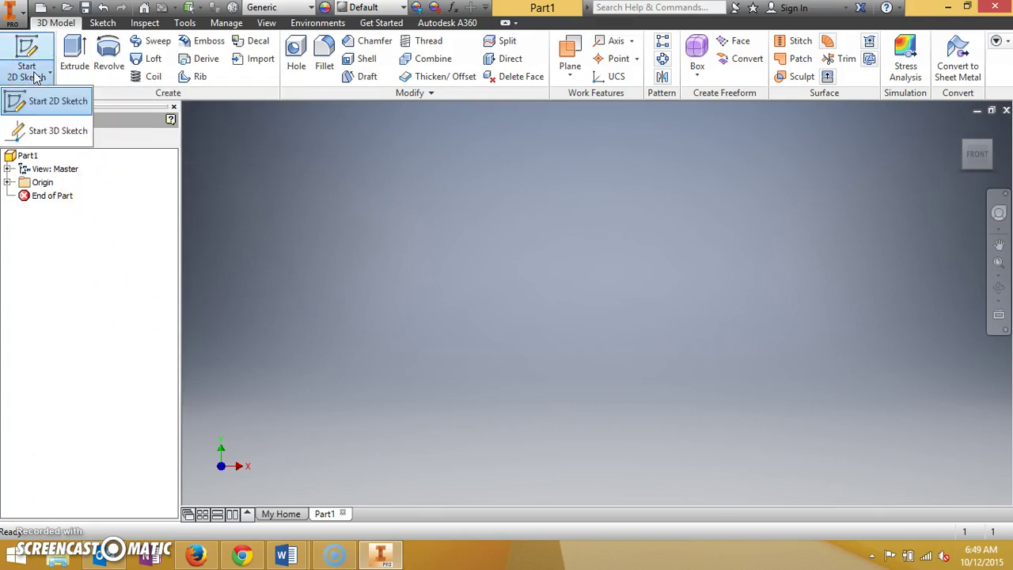
left_click(64, 103)
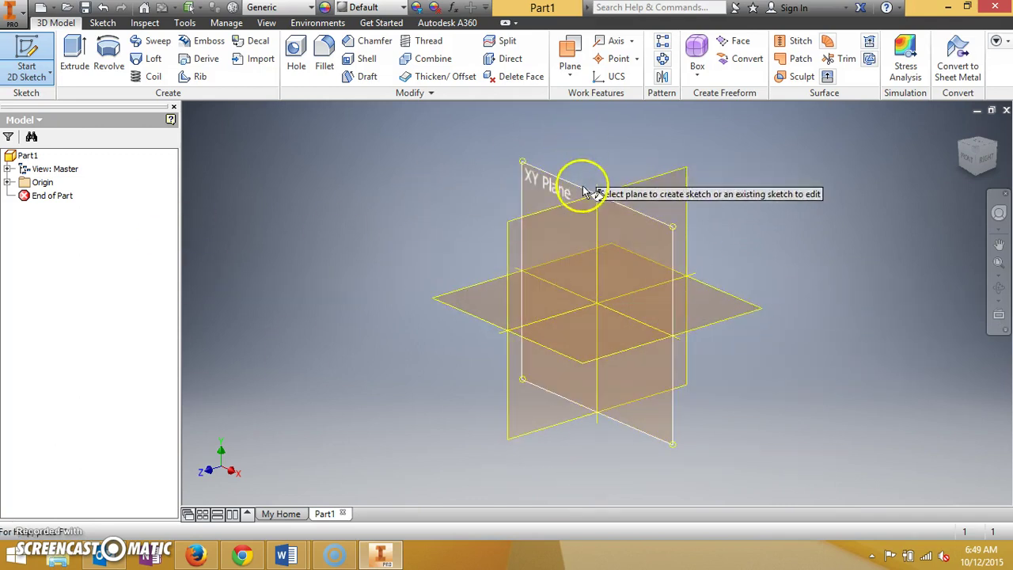
left_click(658, 260)
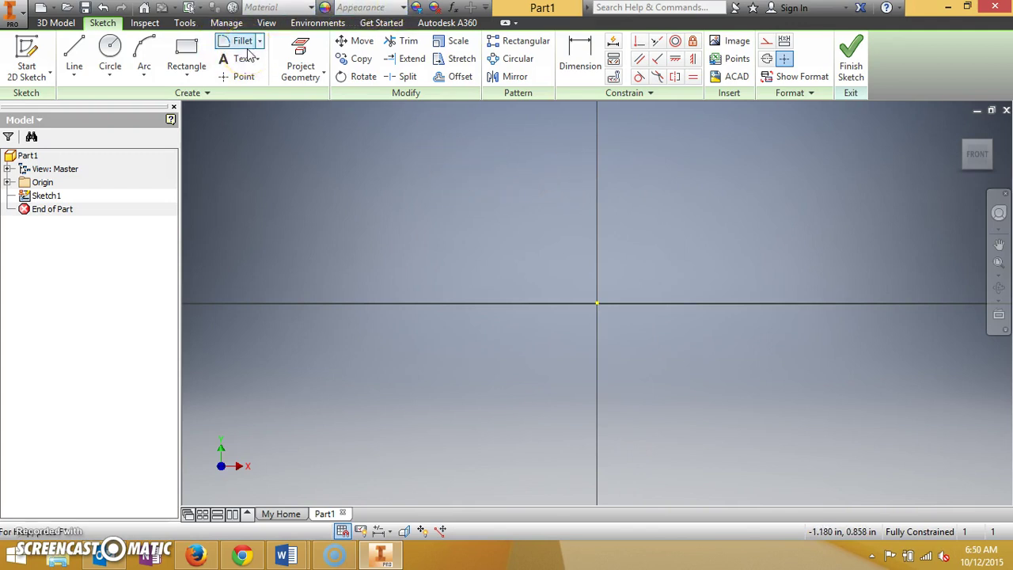
- Sketch a two-point rectangle around the origin with a width and height of 2 in
left_click(200, 49)
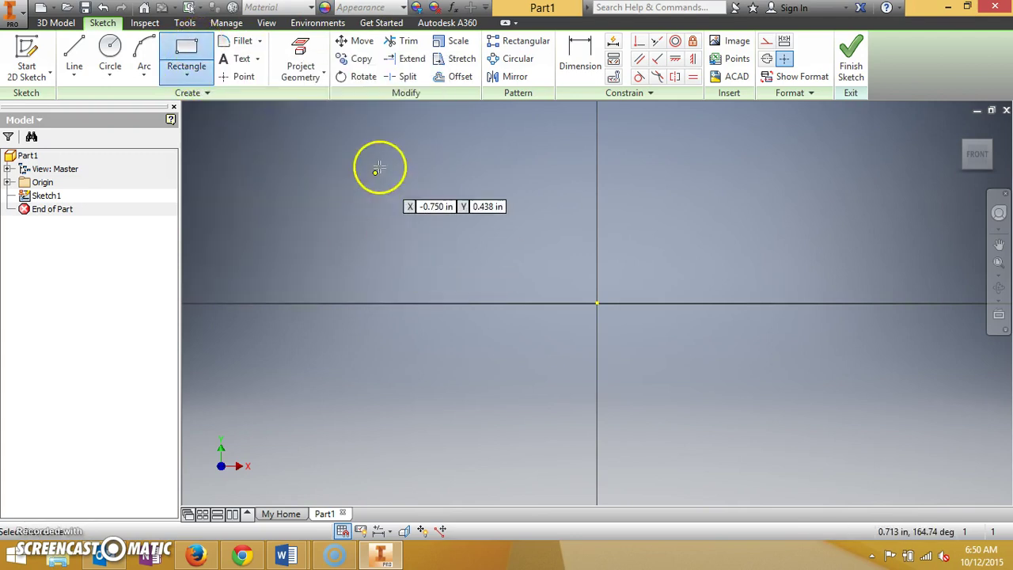
left_click(359, 142)
left_click_drag(360, 143, 713, 380)
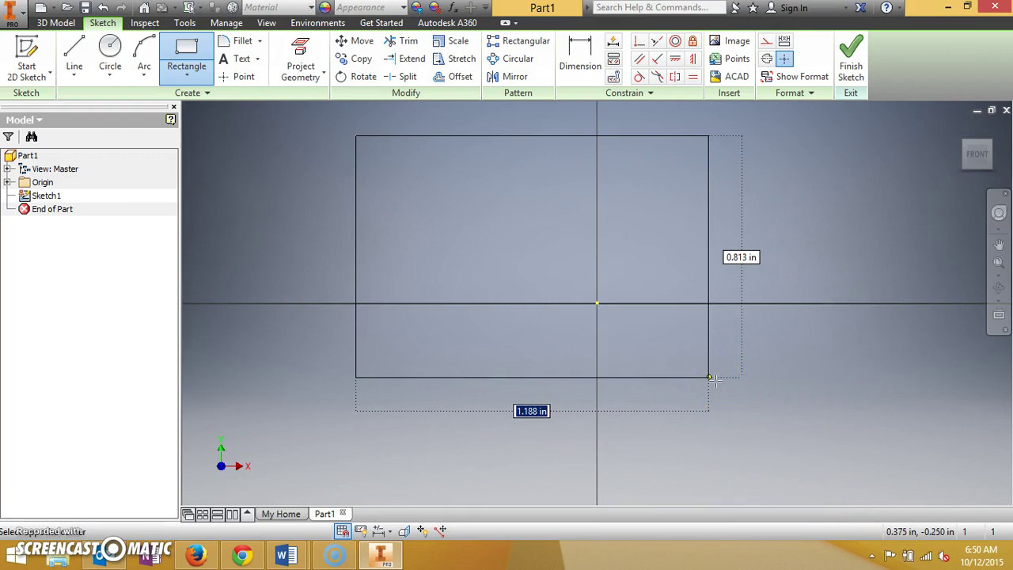
type("2")
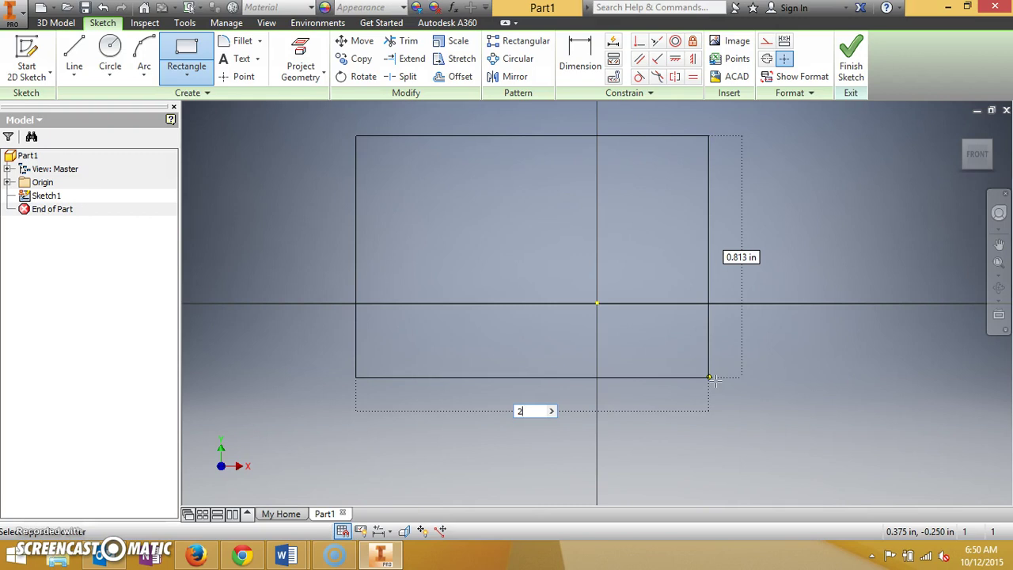
key("Tab")
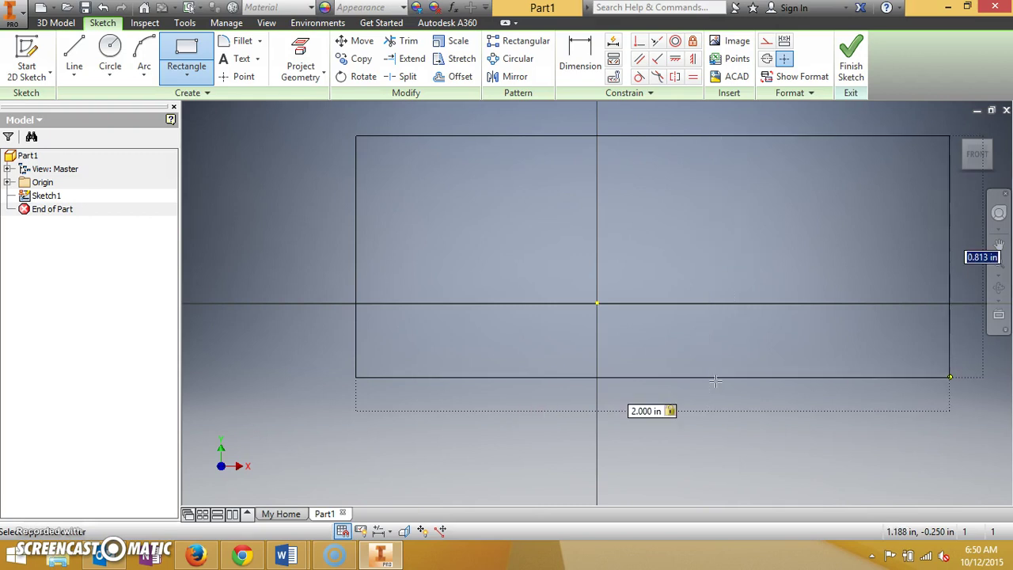
type("2")
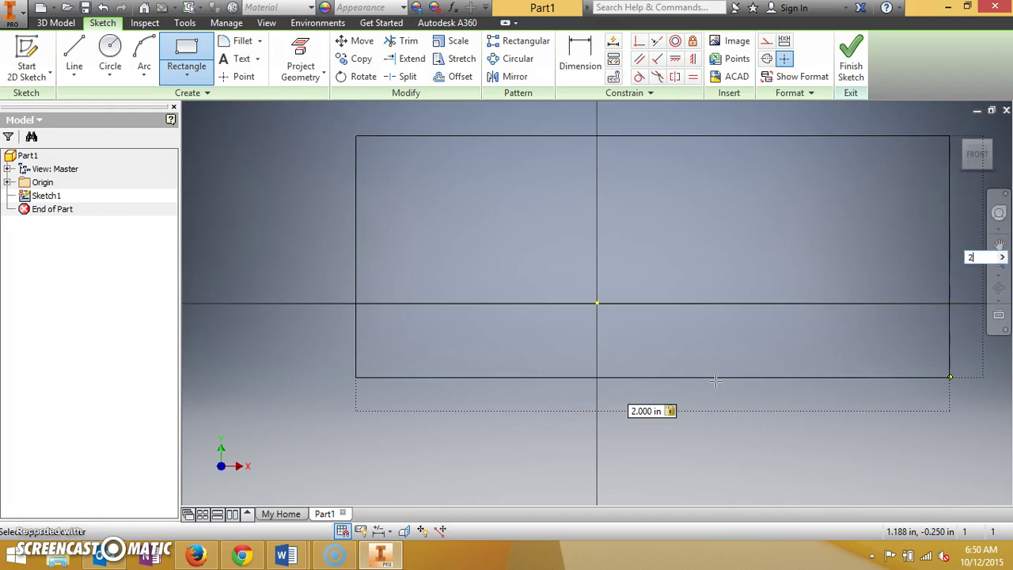
key("Return")
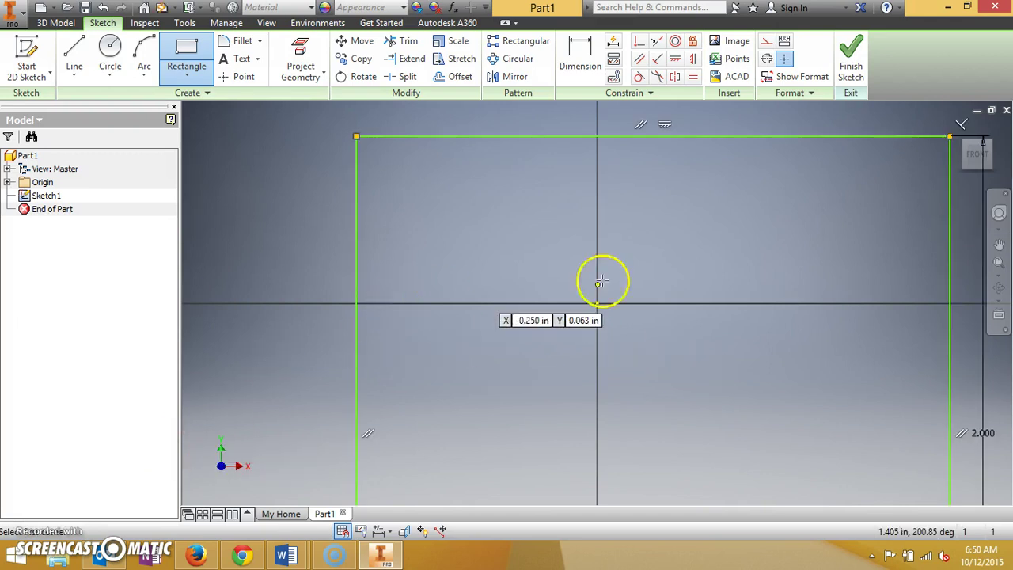
- Bring the whole square into view and finish the sketch
scroll(758, 287, "down", 3)
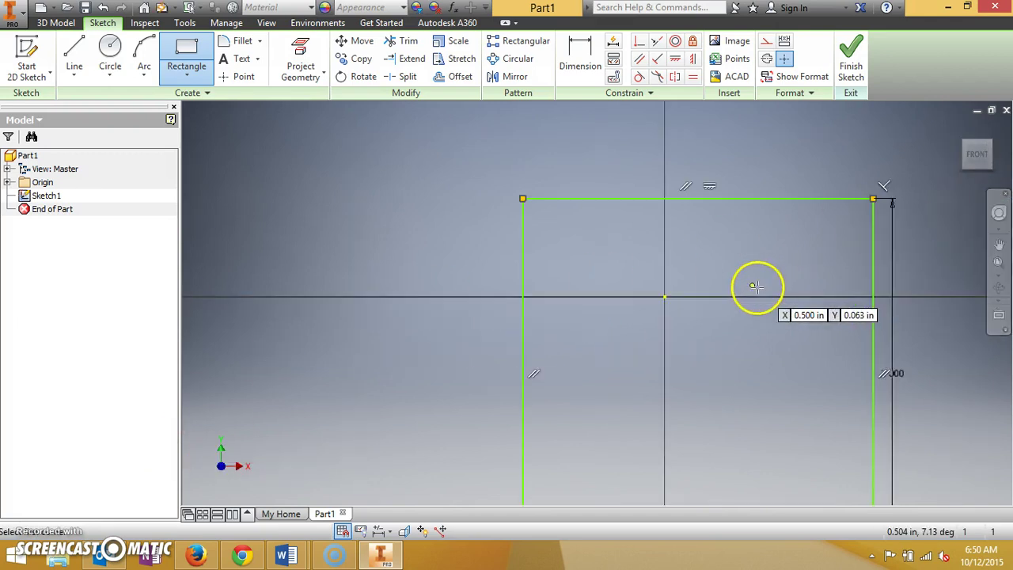
left_click(996, 246)
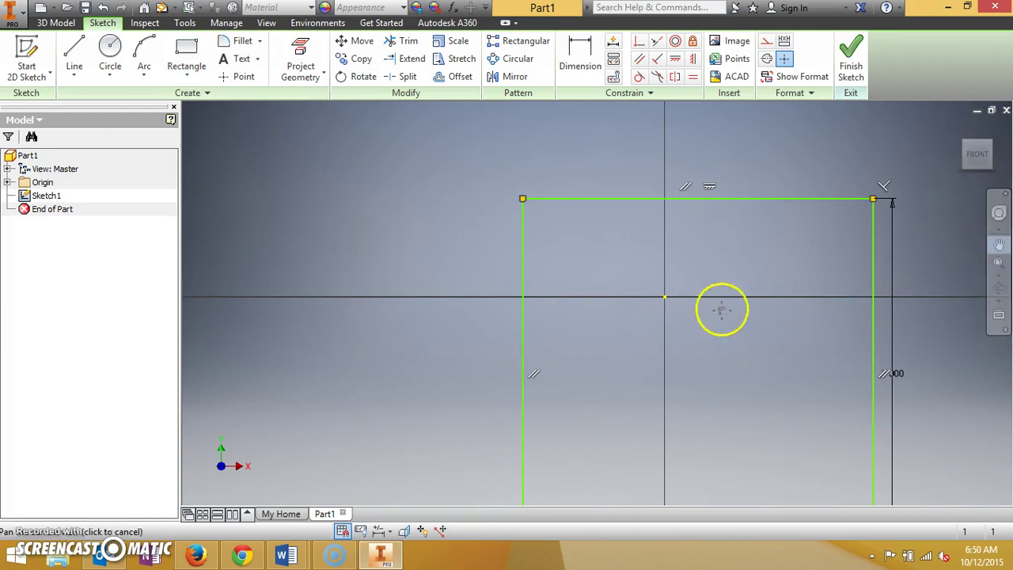
left_click(999, 247)
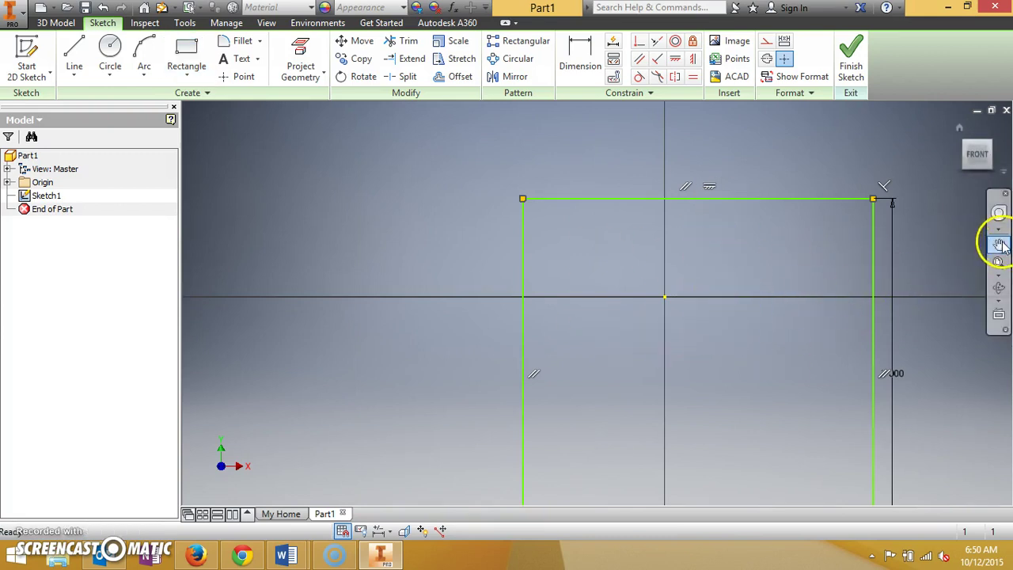
left_click(996, 245)
mouse_move(762, 340)
left_mouse_down()
mouse_move(624, 294)
mouse_move(595, 251)
mouse_move(615, 260)
mouse_move(615, 251)
left_mouse_up()
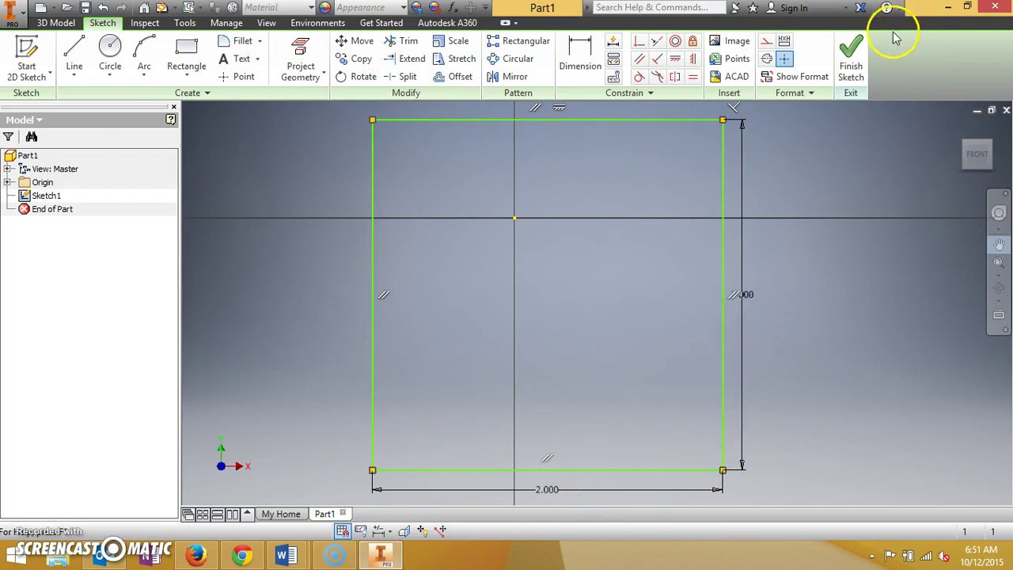
left_click(853, 50)
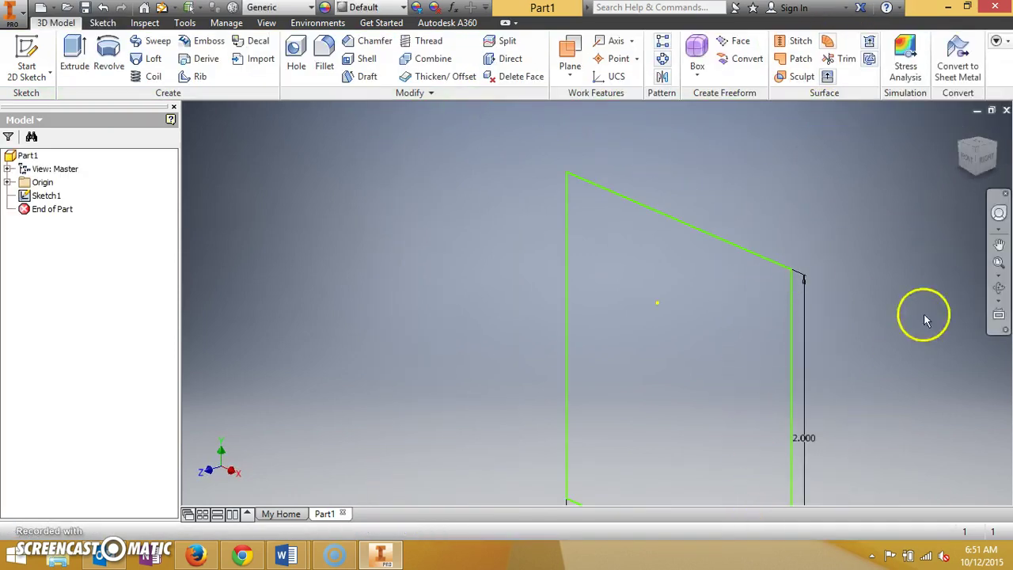
- Extrude the square profile by a distance of 2 in into a solid cube
key("Home")
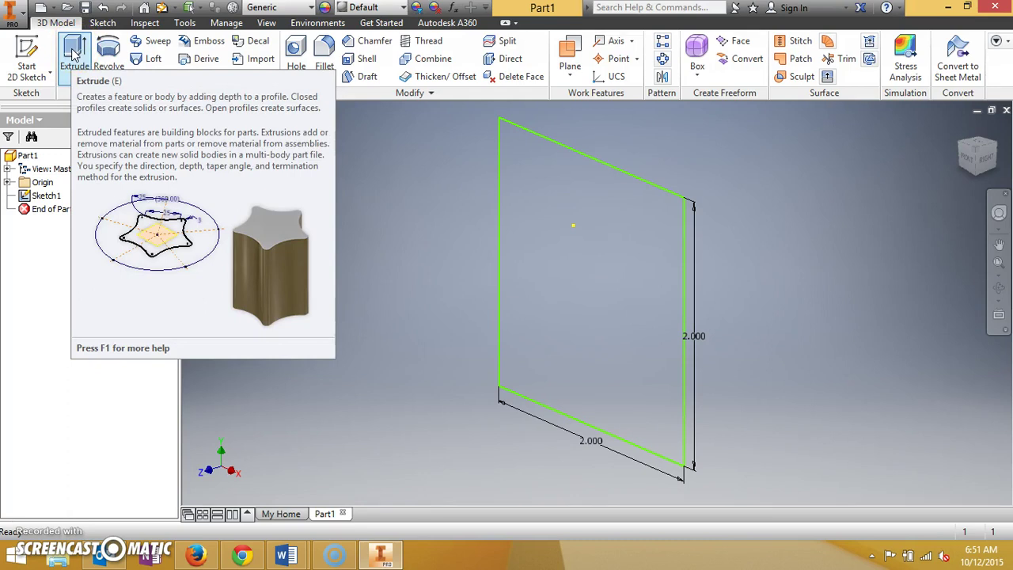
left_click(72, 54)
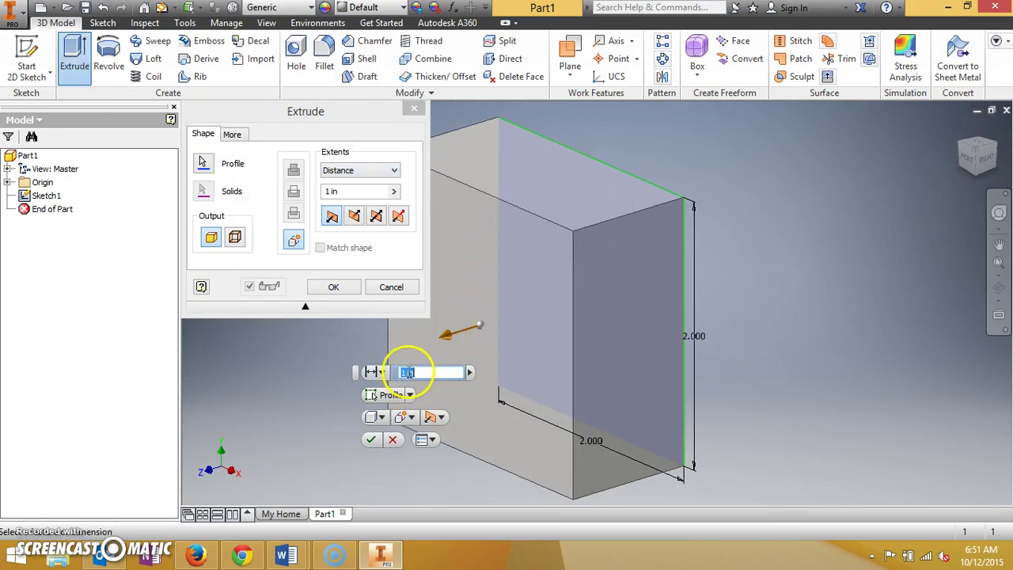
key("BackSpace")
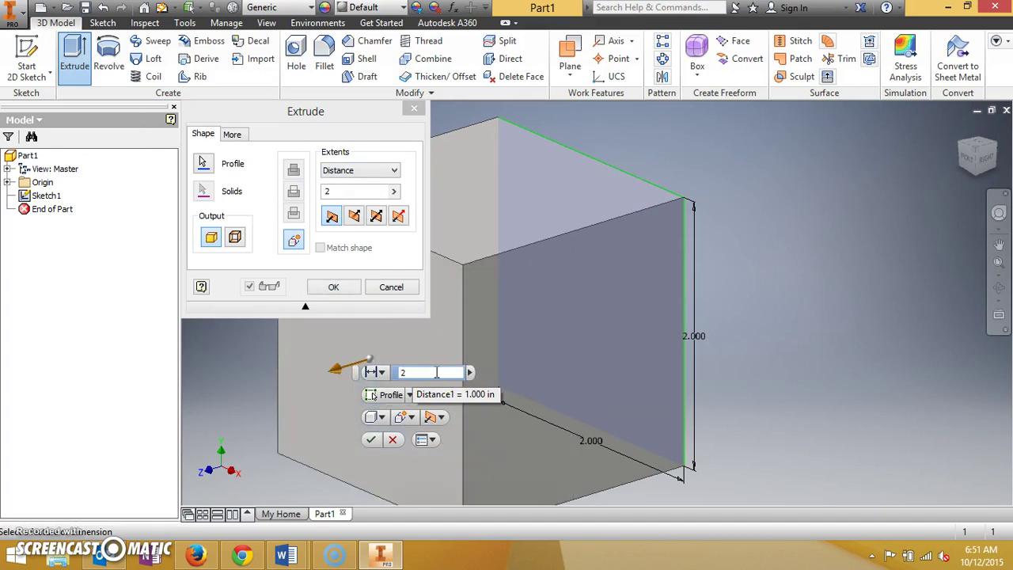
key("Return")
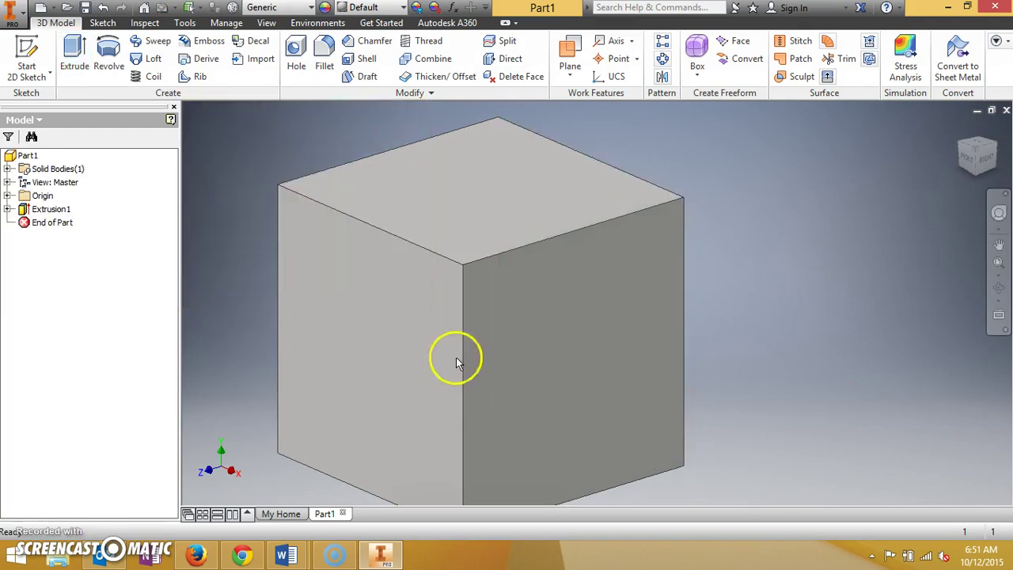
- Create a new sketch on the top face of the cube
scroll(564, 309, "up", 3)
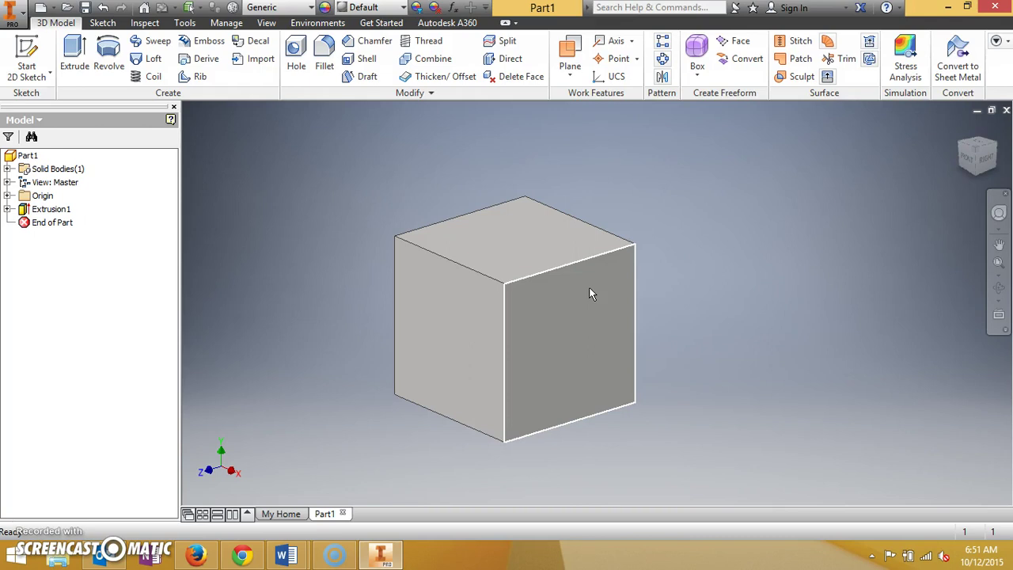
mouse_move(590, 292)
left_click(511, 252)
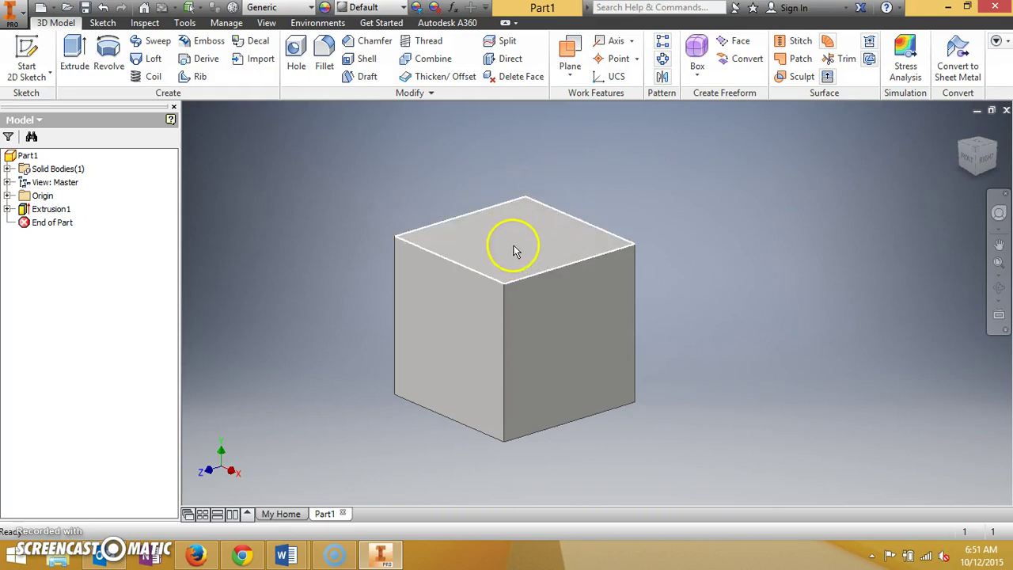
left_click(516, 238)
left_click(521, 188)
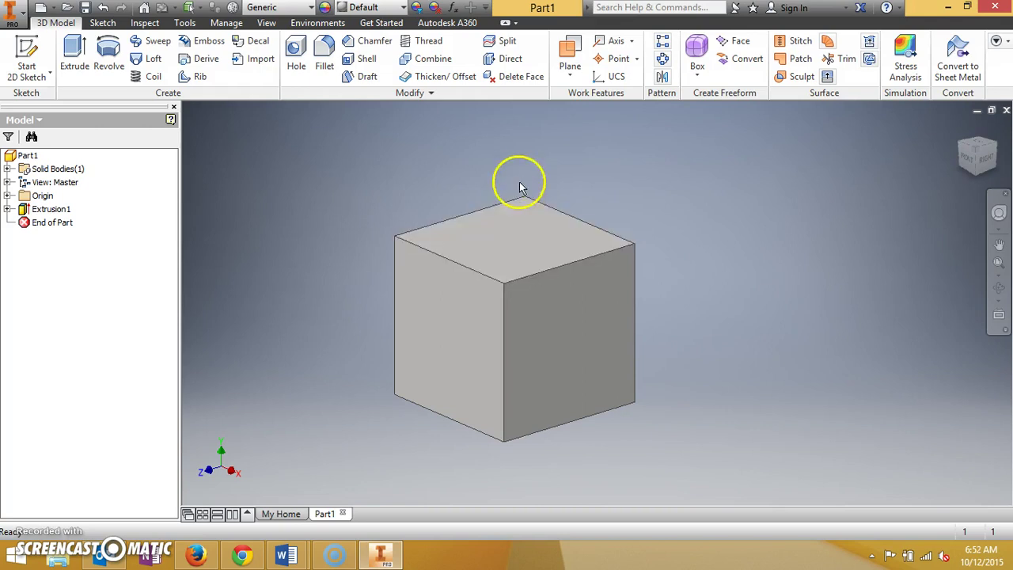
left_click(534, 245)
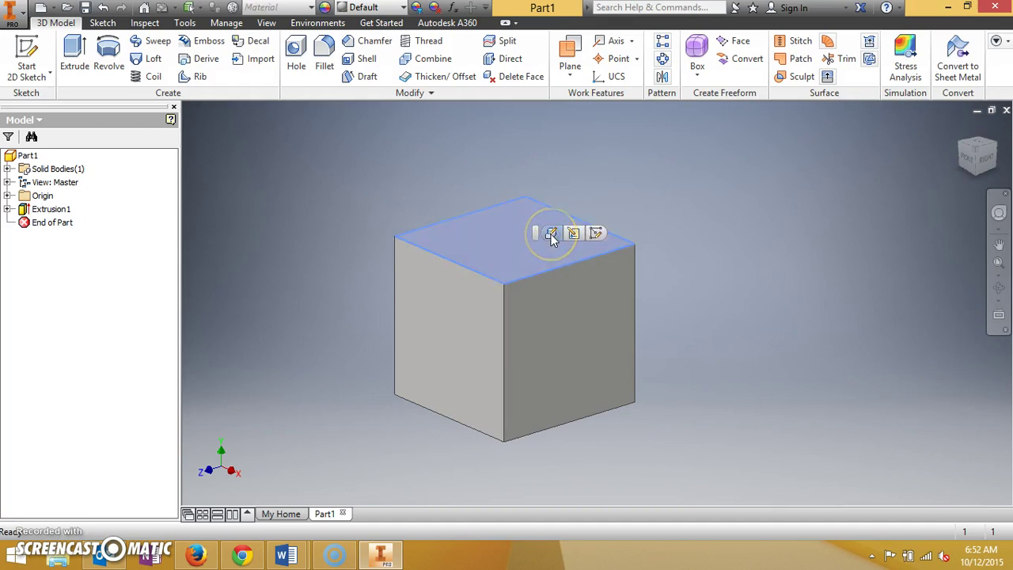
left_click(574, 234)
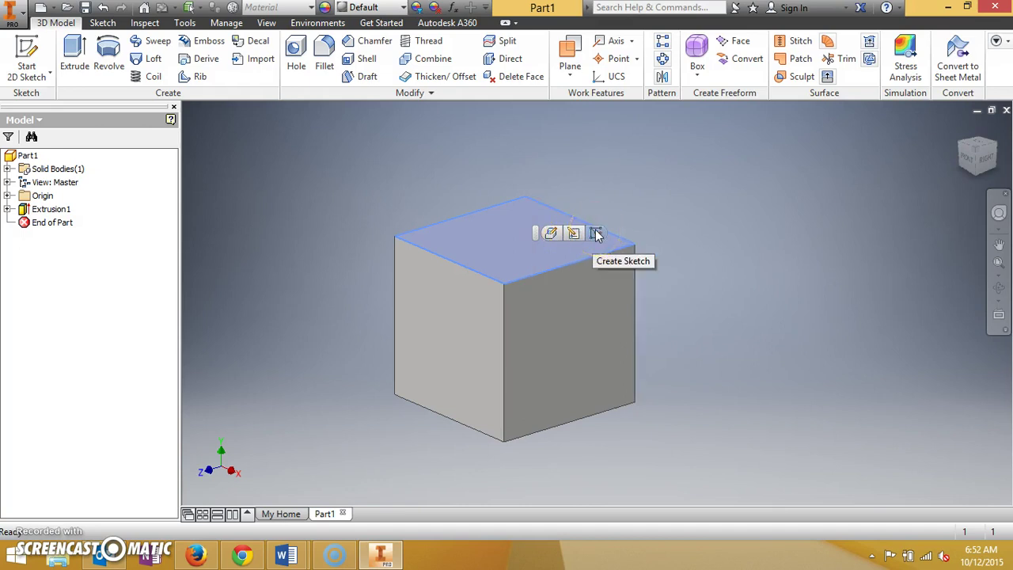
left_click(597, 234)
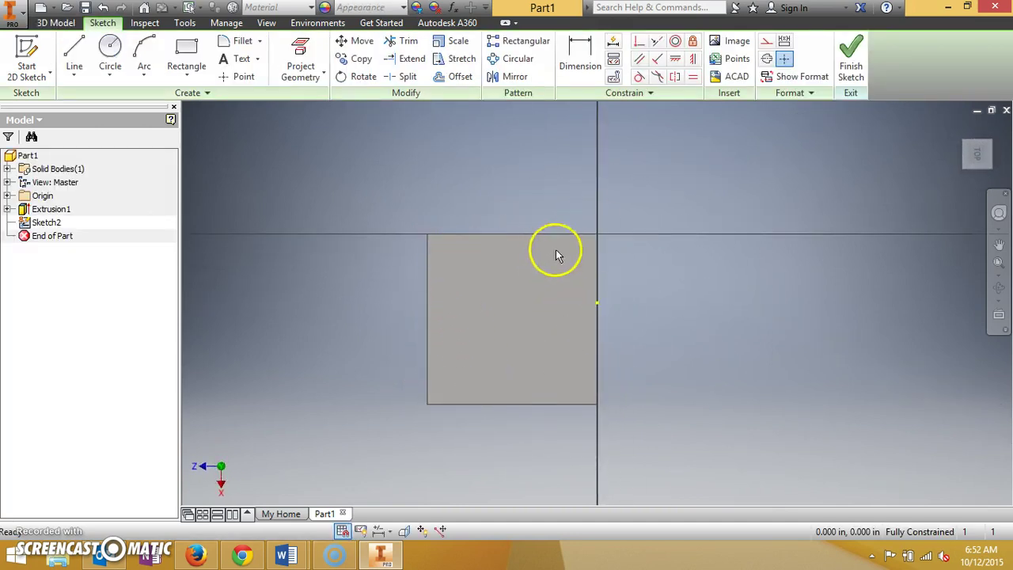
- Sketch a 1 in by 1 in rectangle inside the cube's top face
scroll(500, 367, "up", 3)
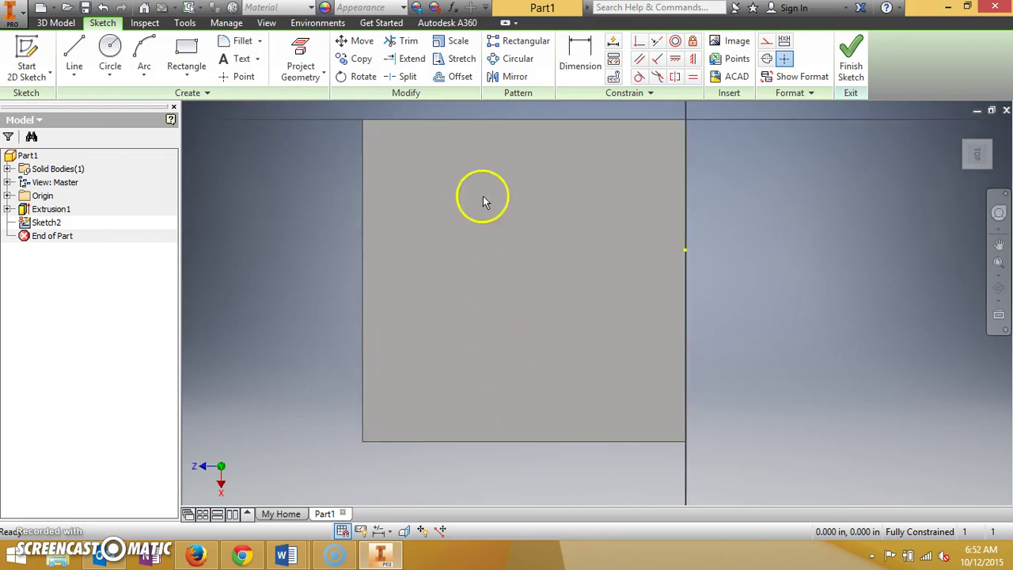
left_click(200, 57)
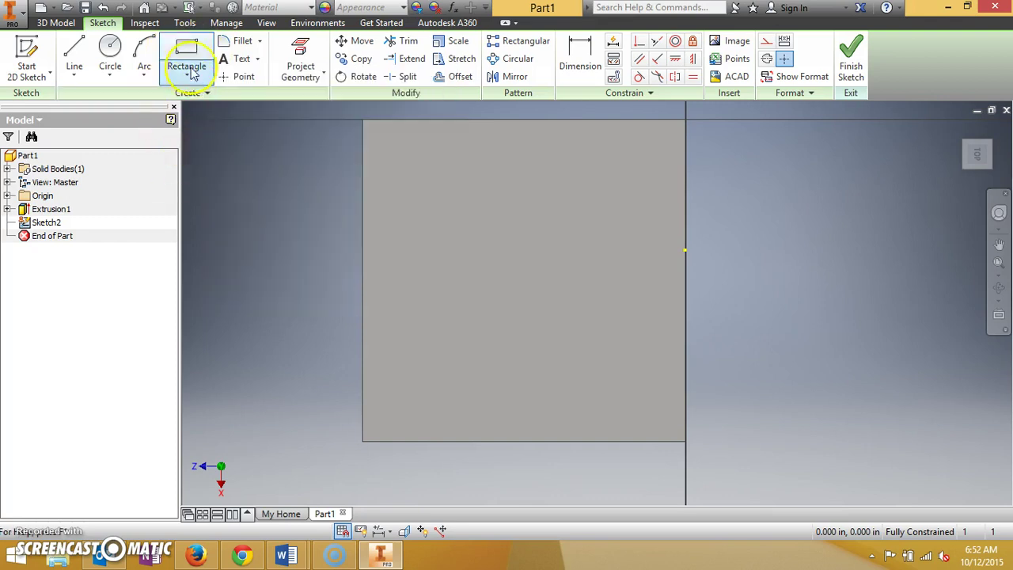
left_click(194, 55)
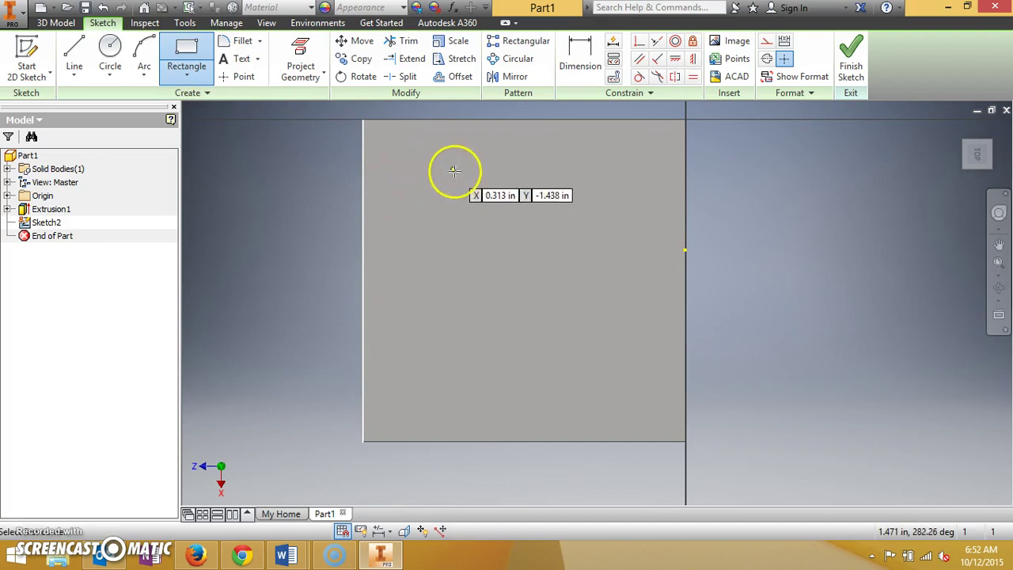
left_click(434, 201)
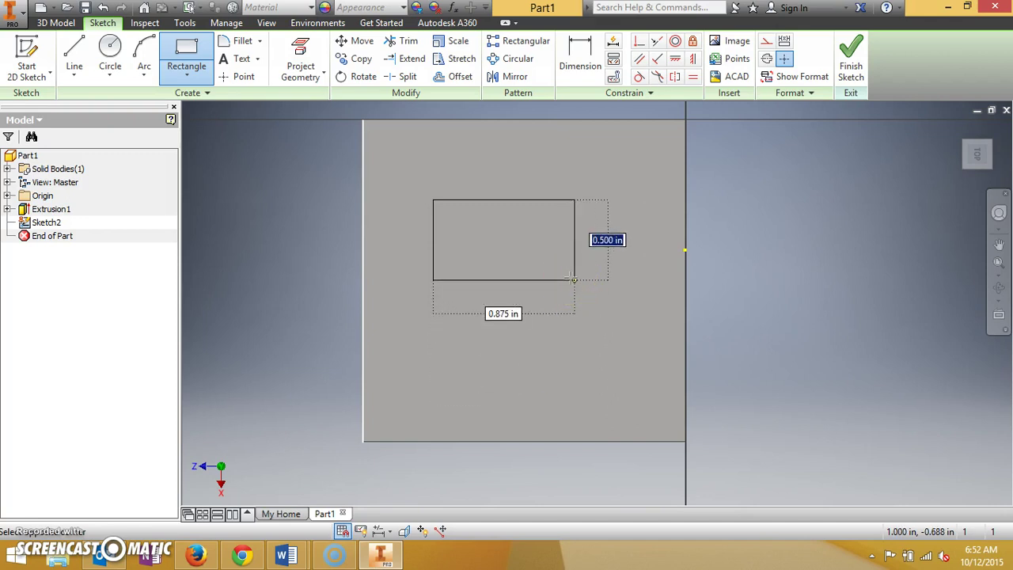
type("1")
key("Tab")
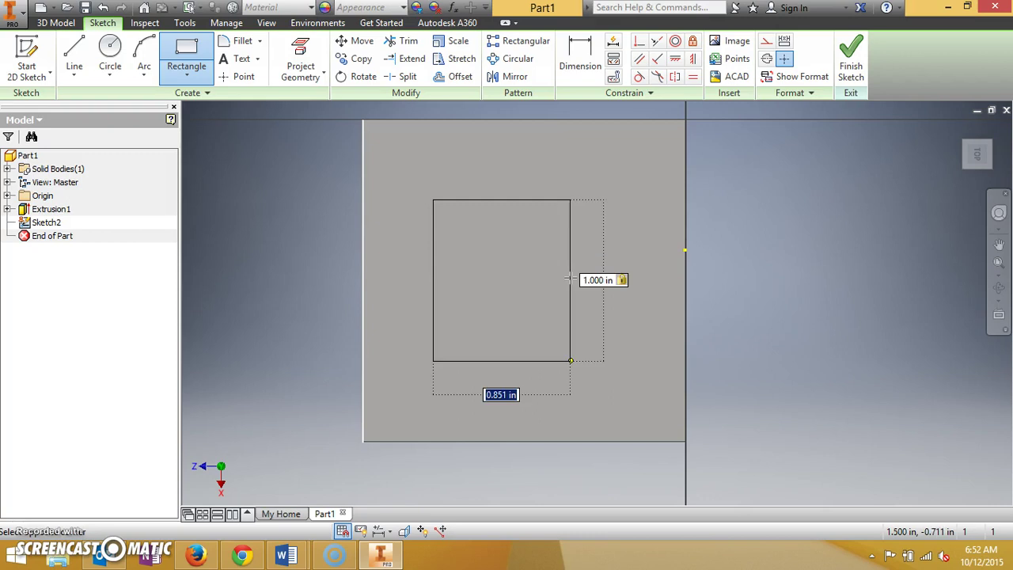
type("1")
key("Return")
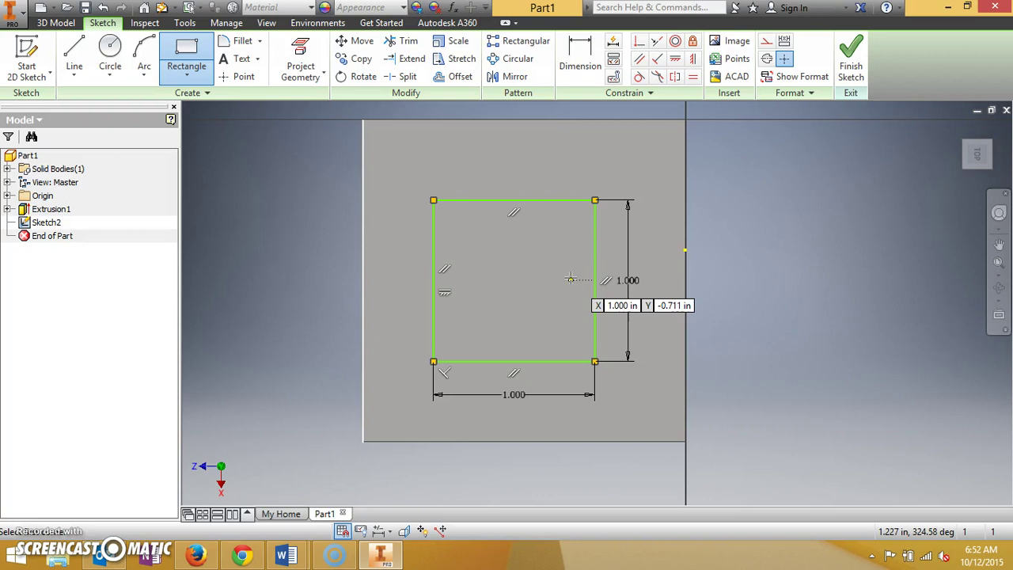
left_click_drag(479, 199, 526, 198)
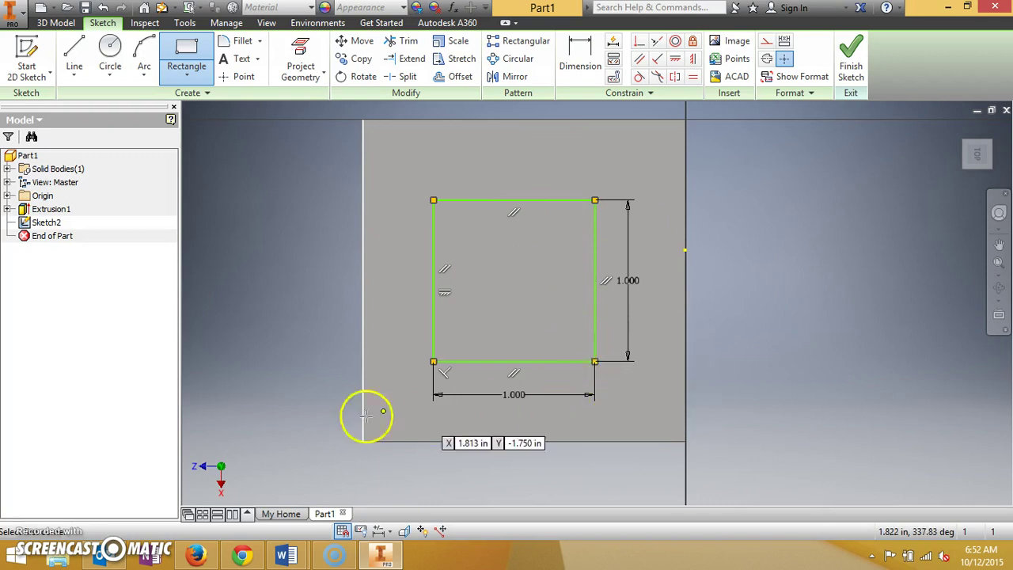
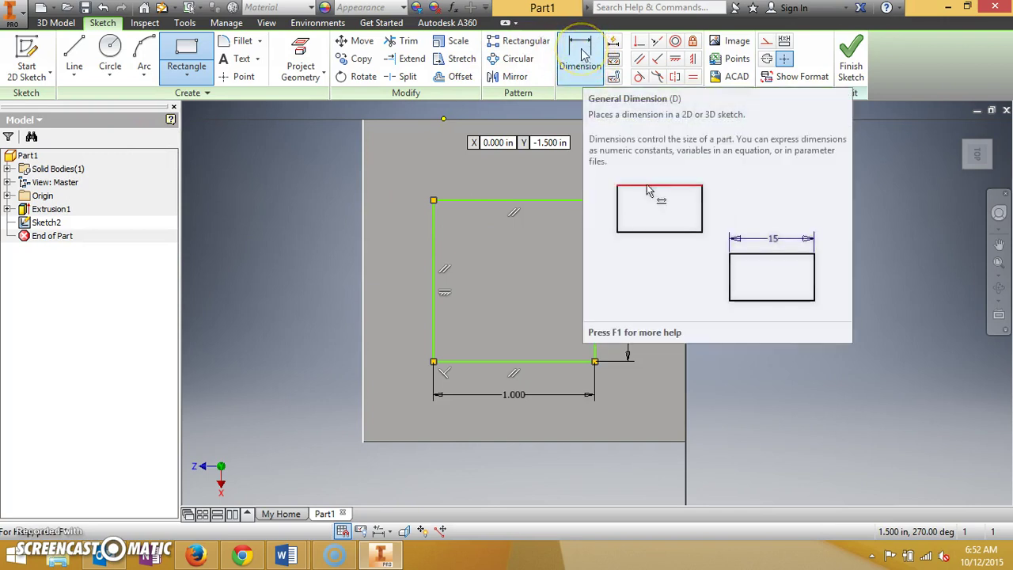
left_click(582, 53)
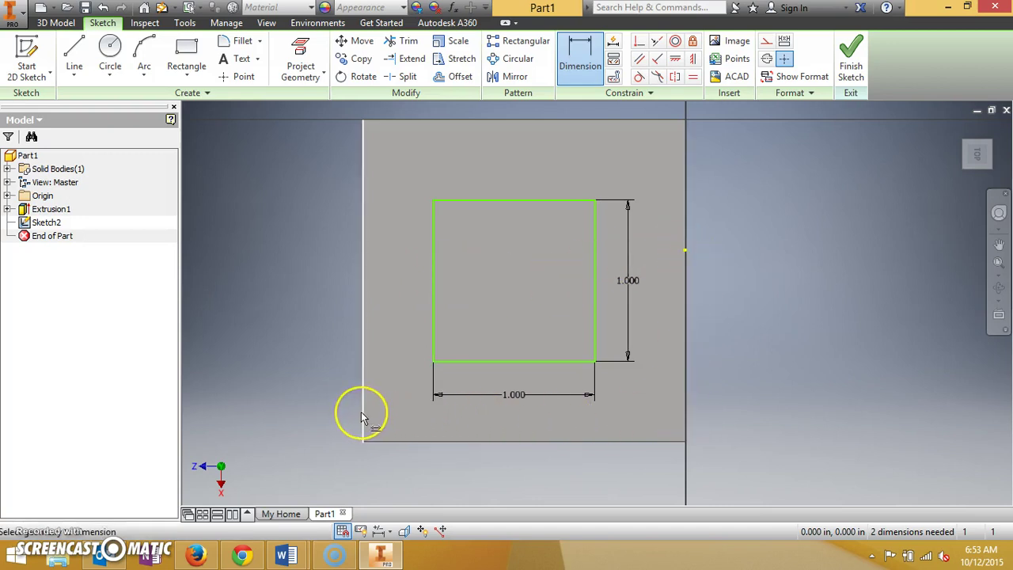
mouse_move(362, 418)
left_mouse_down()
mouse_move(446, 412)
mouse_move(429, 351)
mouse_move(606, 336)
left_mouse_up()
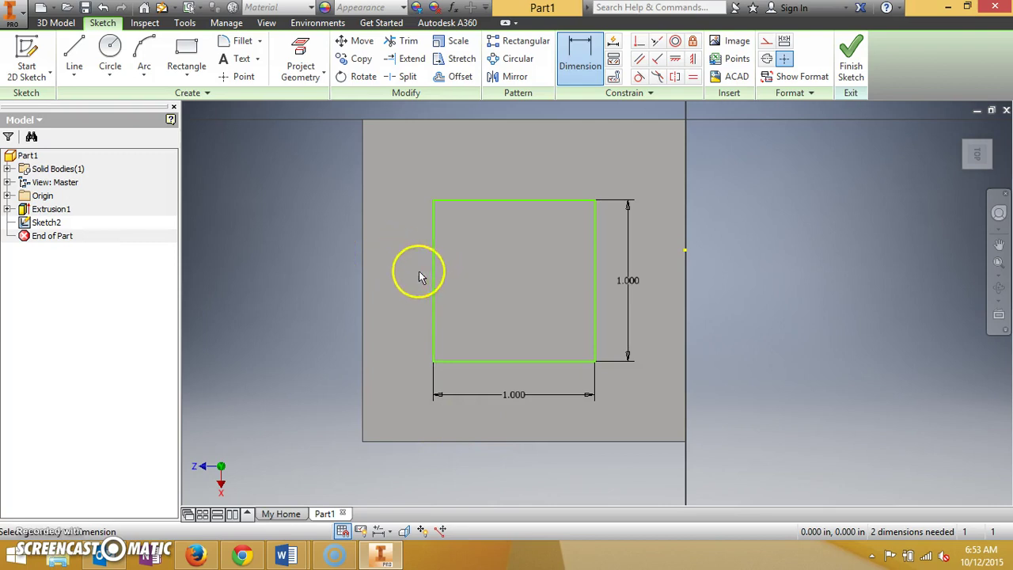
mouse_move(362, 281)
left_mouse_down()
mouse_move(430, 306)
mouse_move(362, 281)
left_mouse_up()
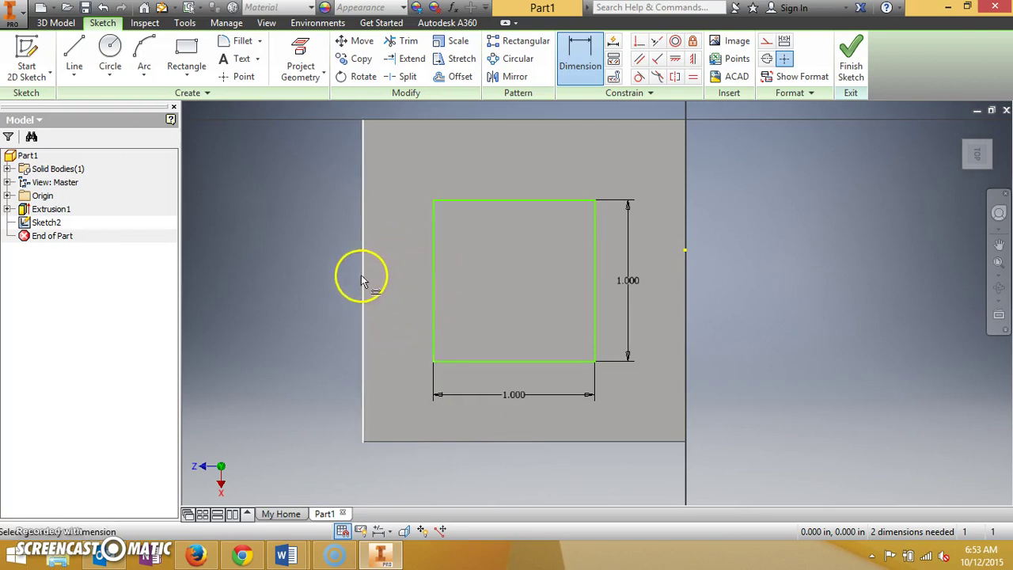
left_click(363, 281)
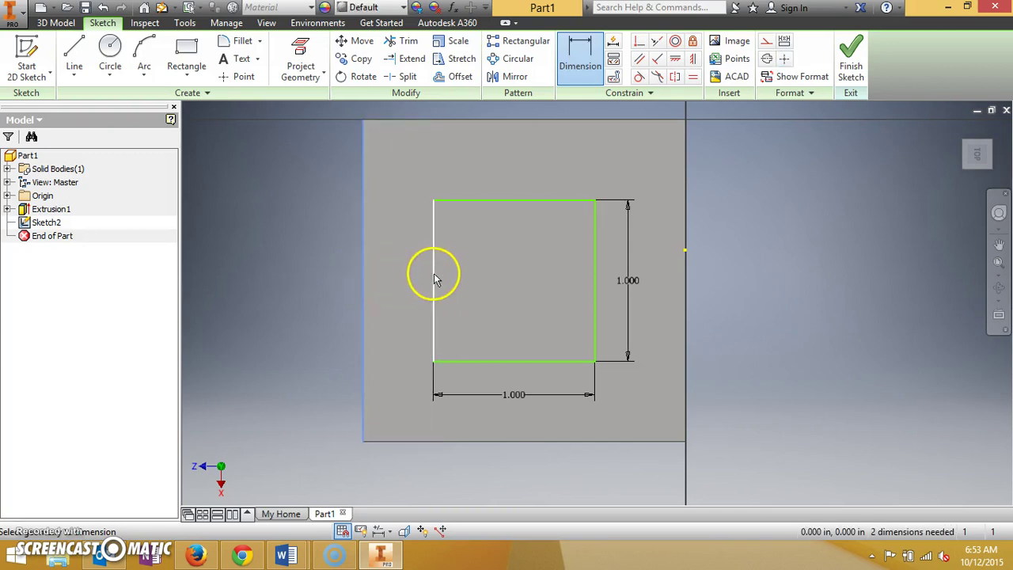
left_click(437, 279)
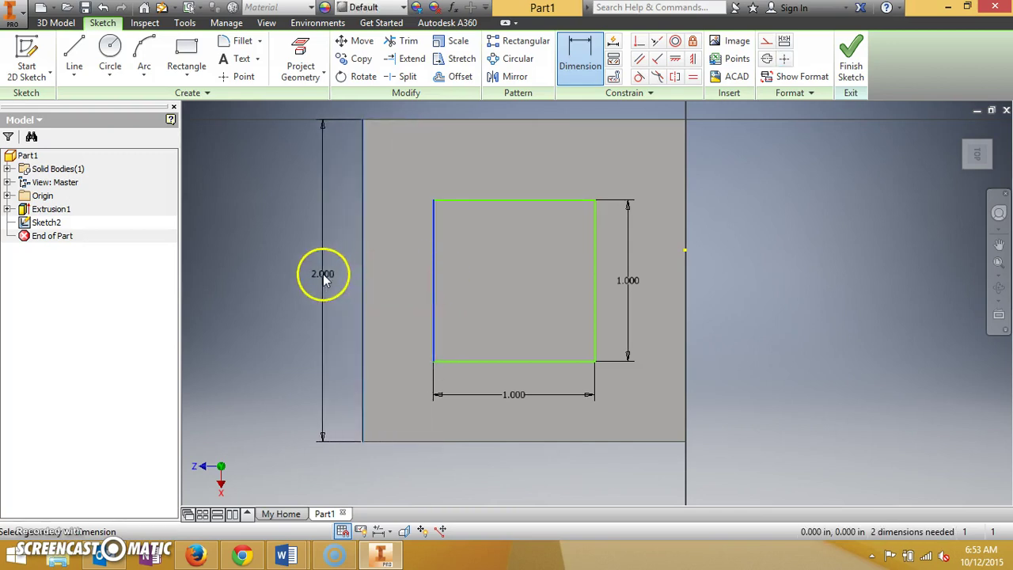
key("Escape")
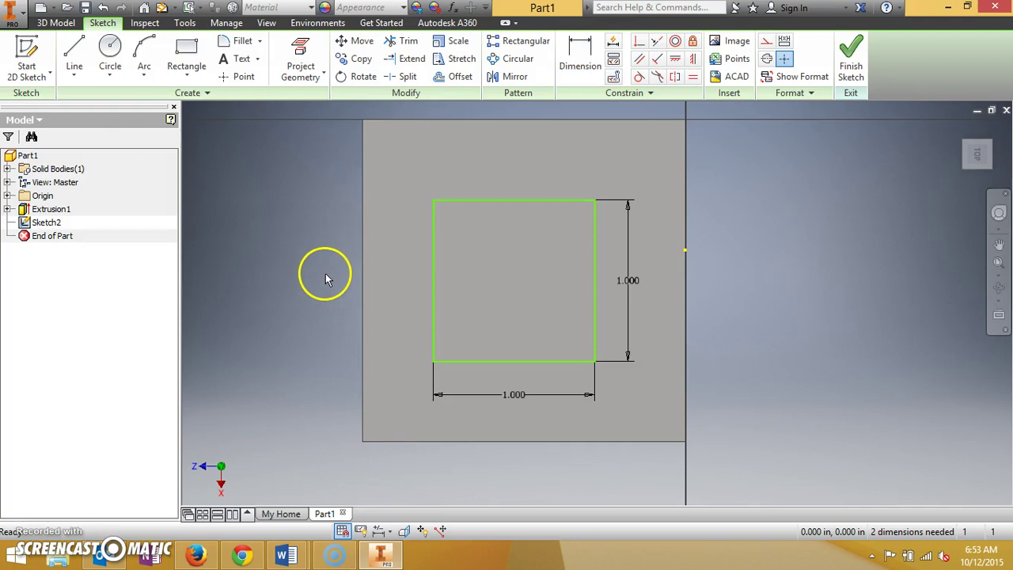
left_click(595, 306)
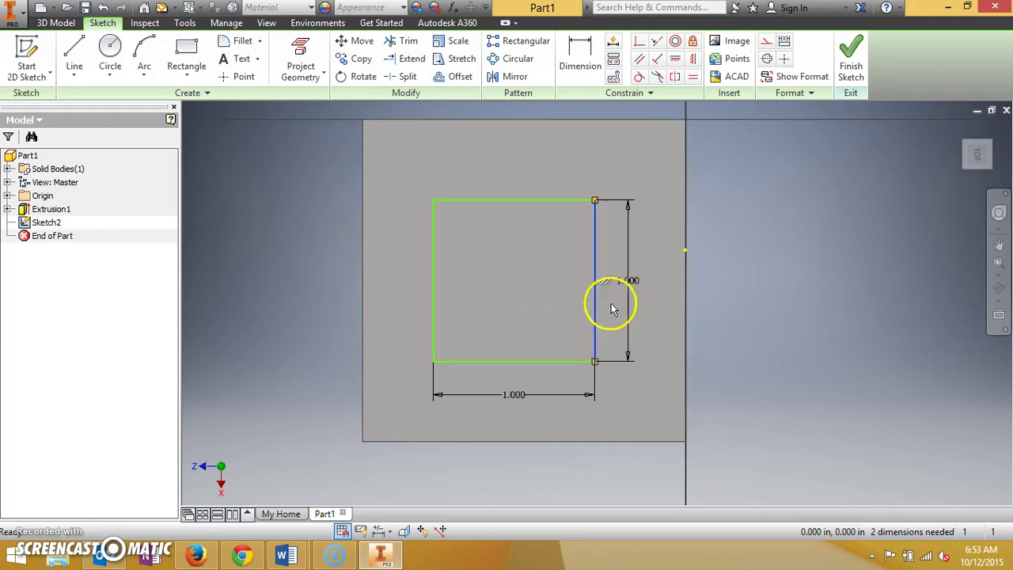
left_click(686, 309)
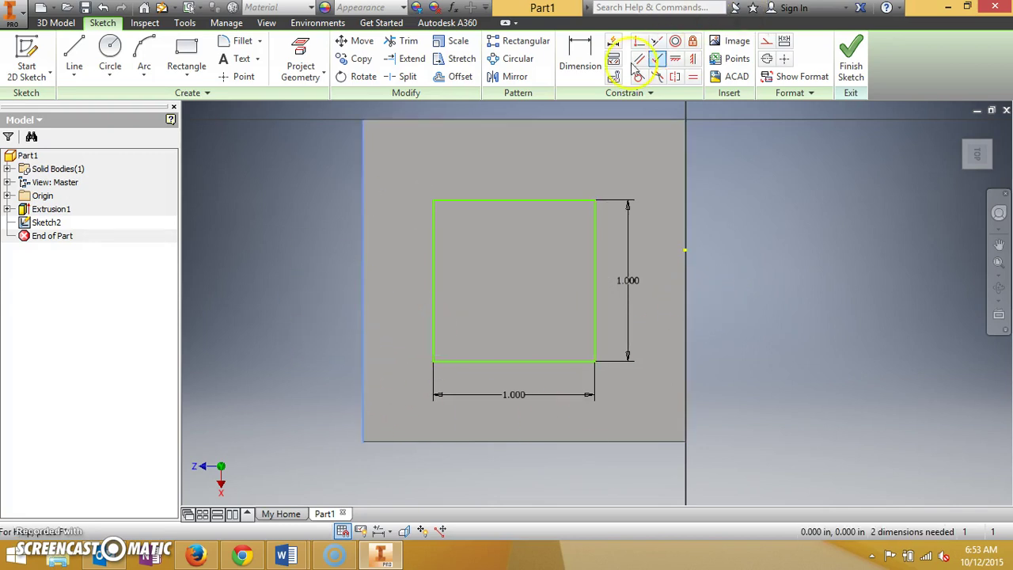
- Dimension the inner square's left side 0.5 in from the left edge of the cube's top face
left_click(580, 49)
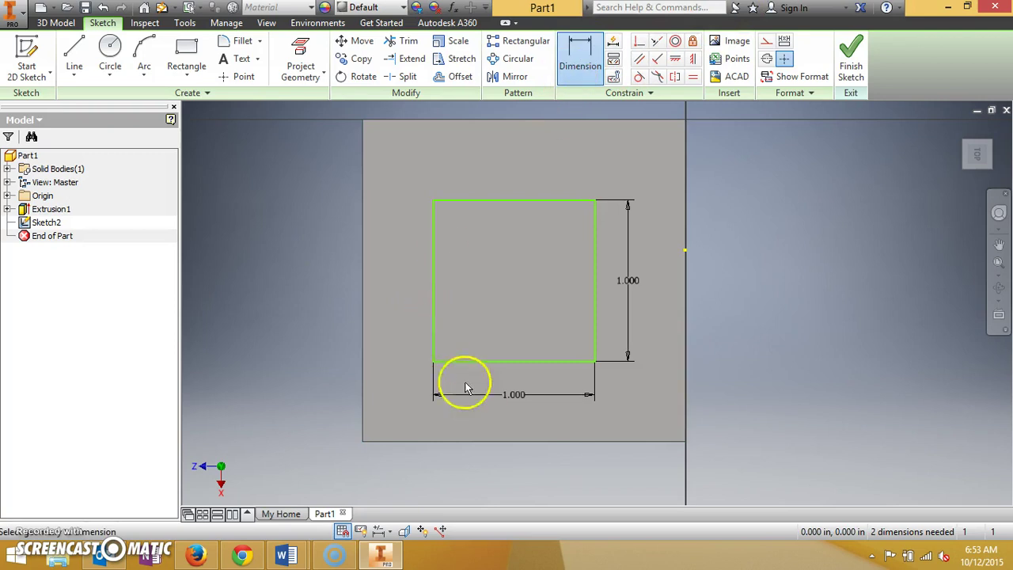
left_click(365, 308)
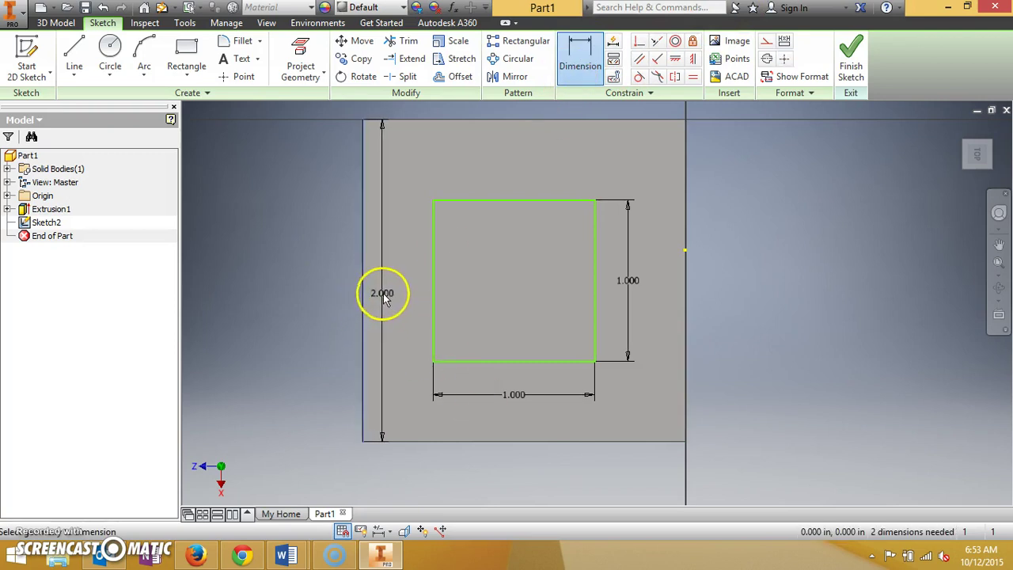
left_click(432, 295)
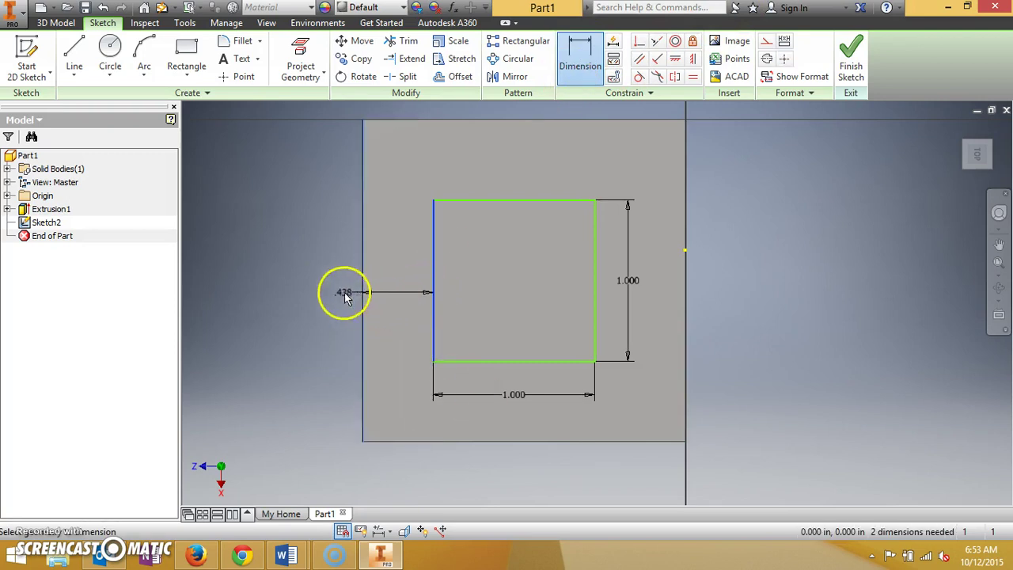
left_click(317, 287)
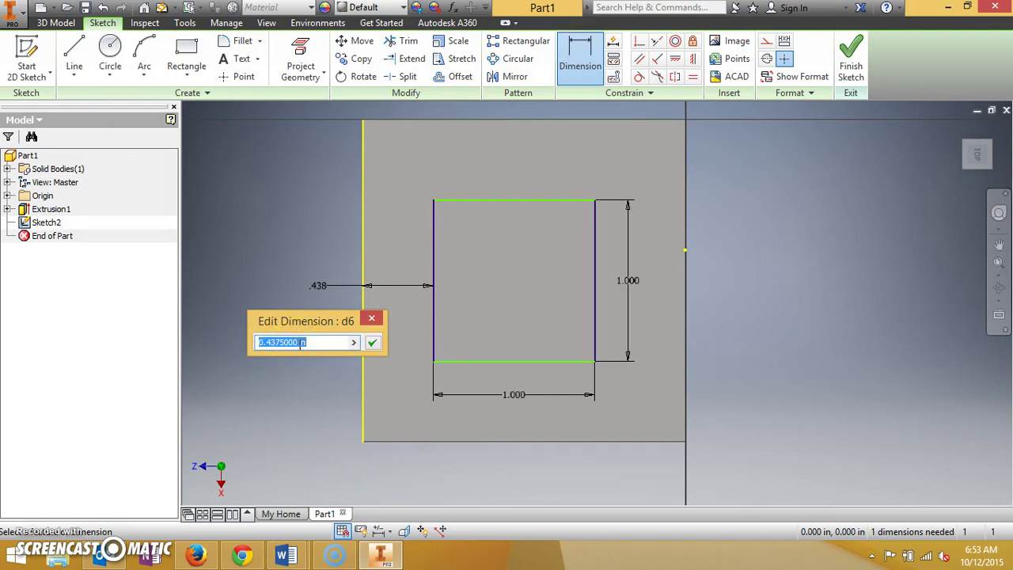
key("Return")
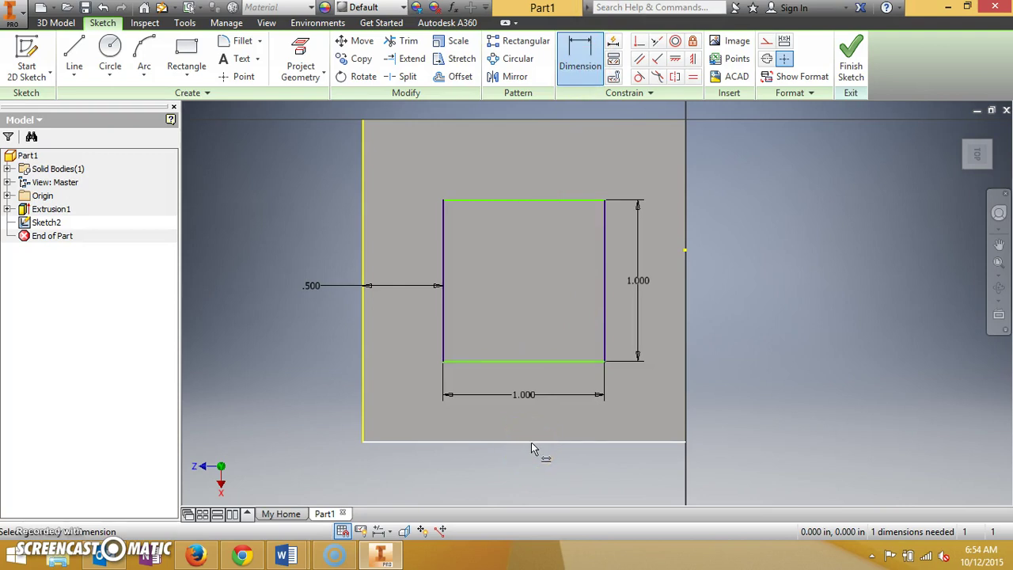
left_click_drag(534, 443, 520, 364)
left_click(520, 364)
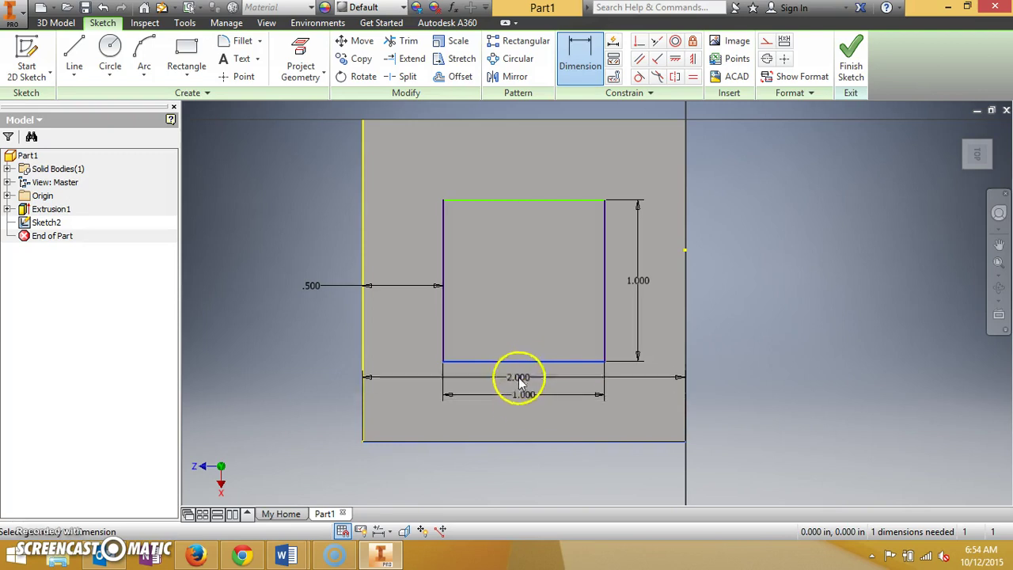
left_click(523, 372)
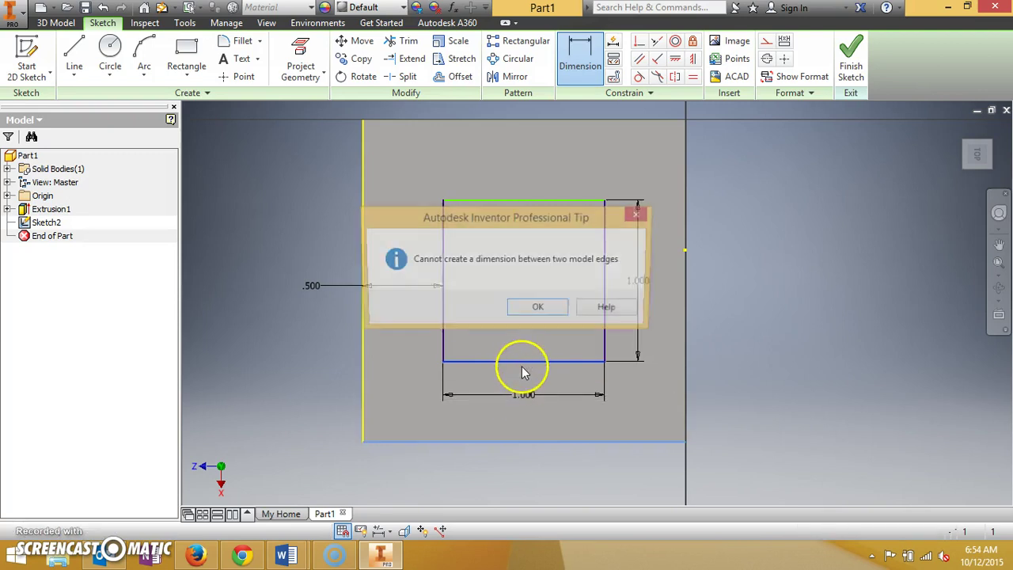
left_click(535, 310)
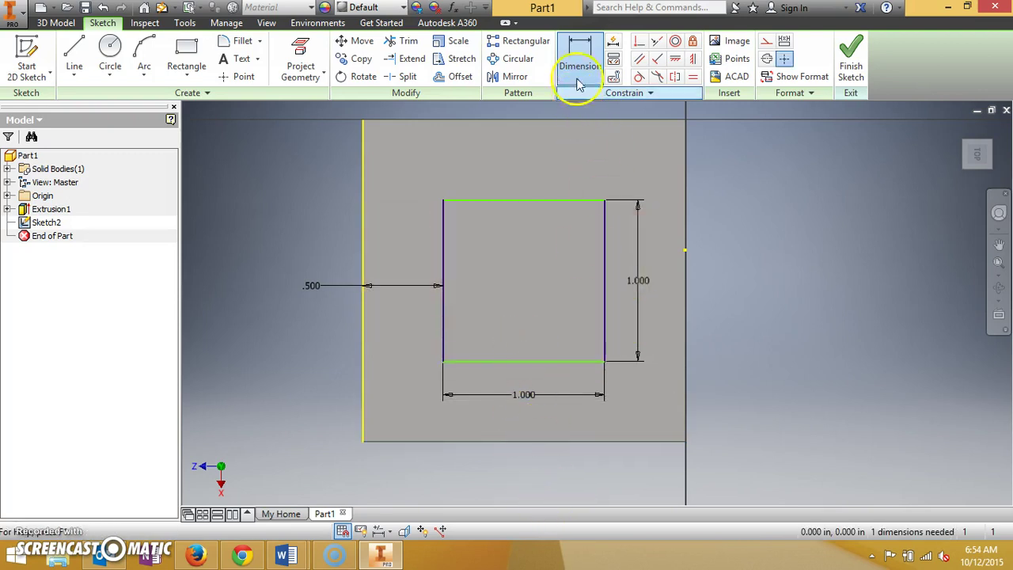
- Dimension the inner square's lower side 0.5 in from the lower edge of the cube's face and finish the sketch
left_click(549, 441)
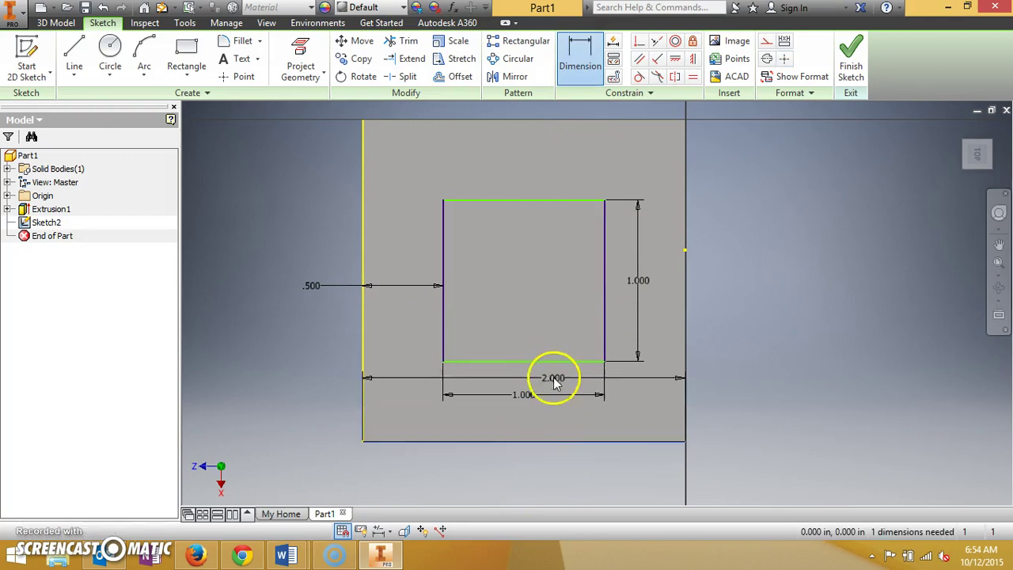
left_click(550, 362)
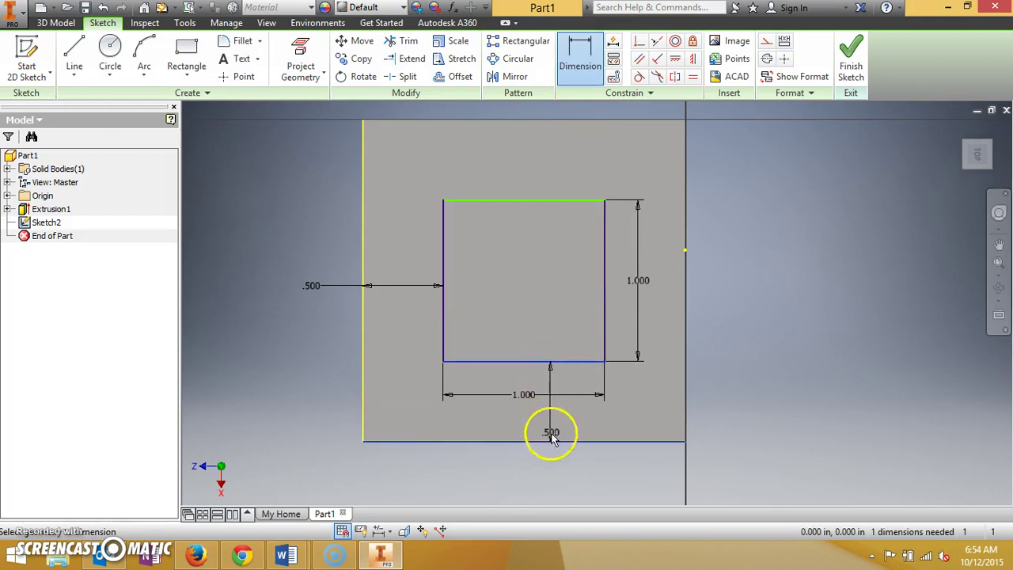
left_click(535, 467)
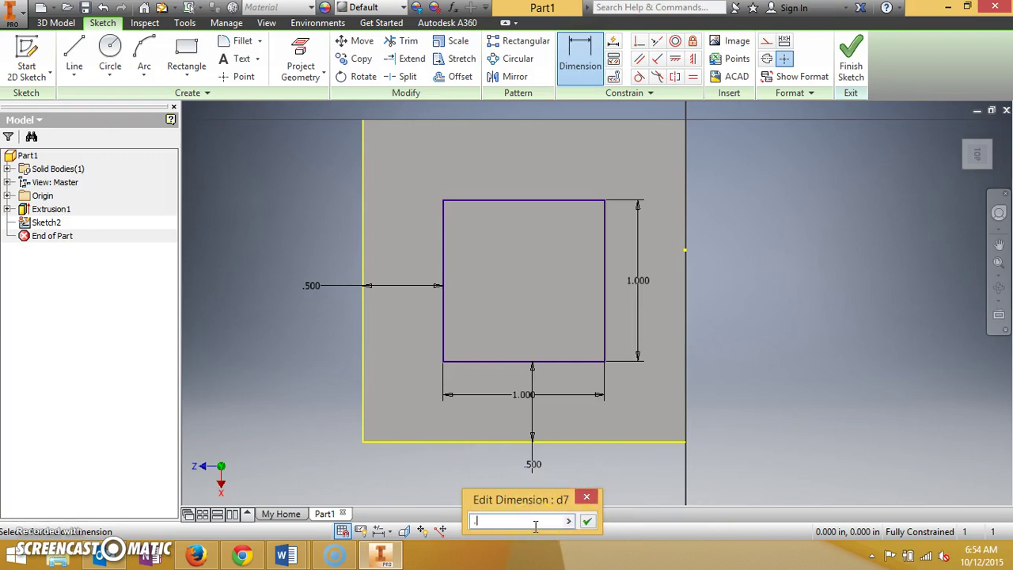
key("Return")
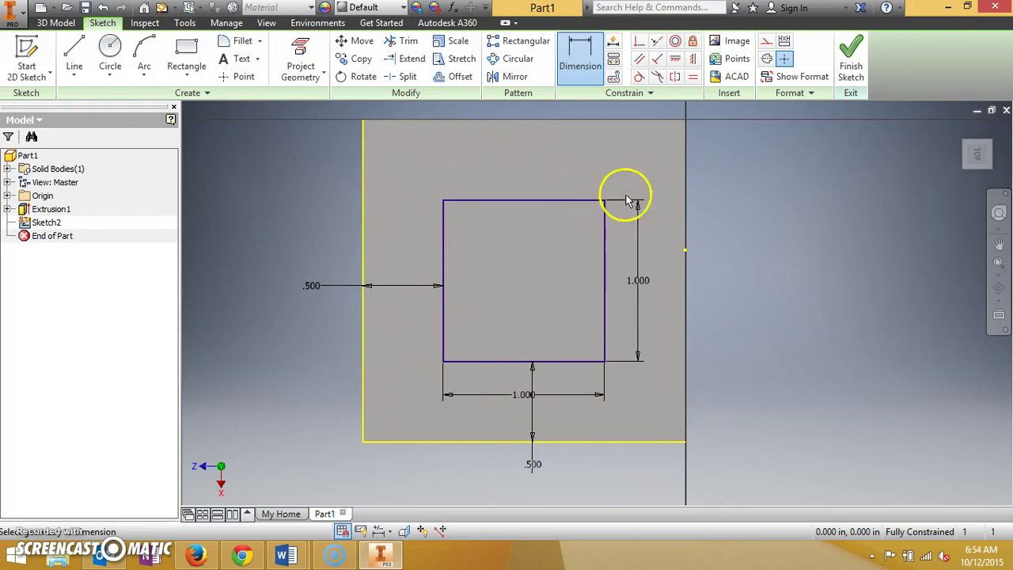
left_click(853, 62)
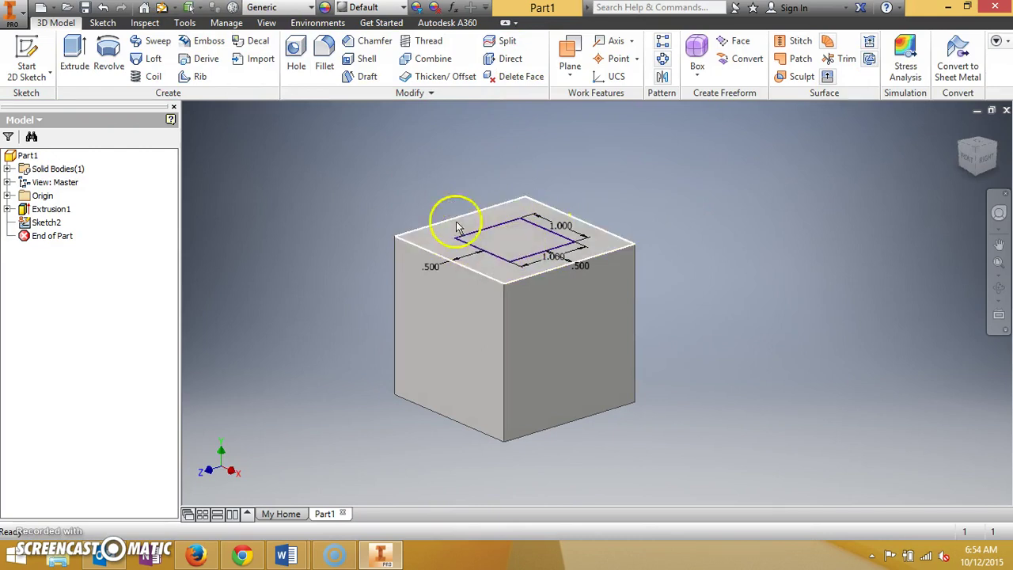
- Set up an Extrude of the 1 in square profile on the cube's top face with a distance of 0.5 in
left_click(75, 51)
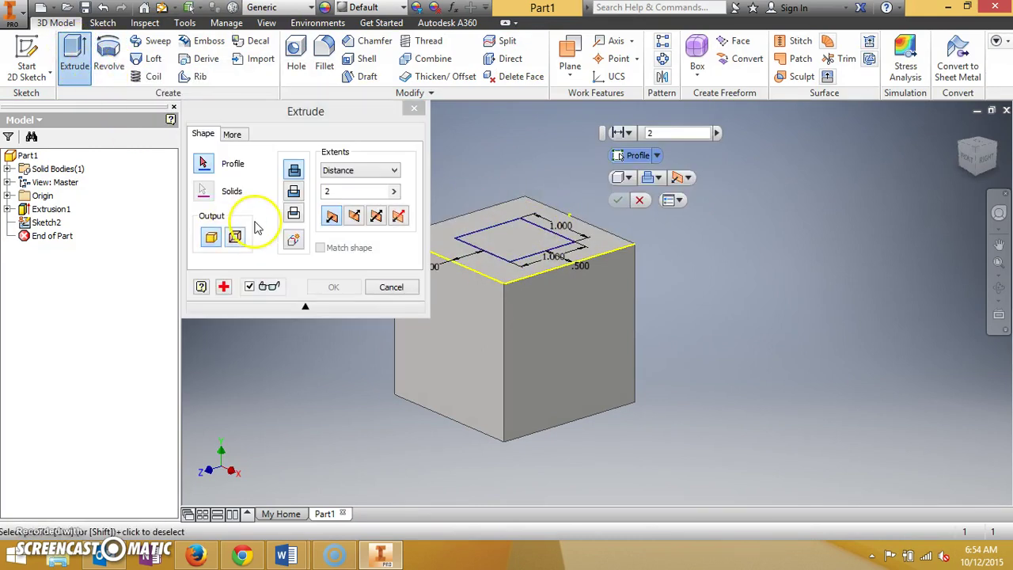
left_click(509, 242)
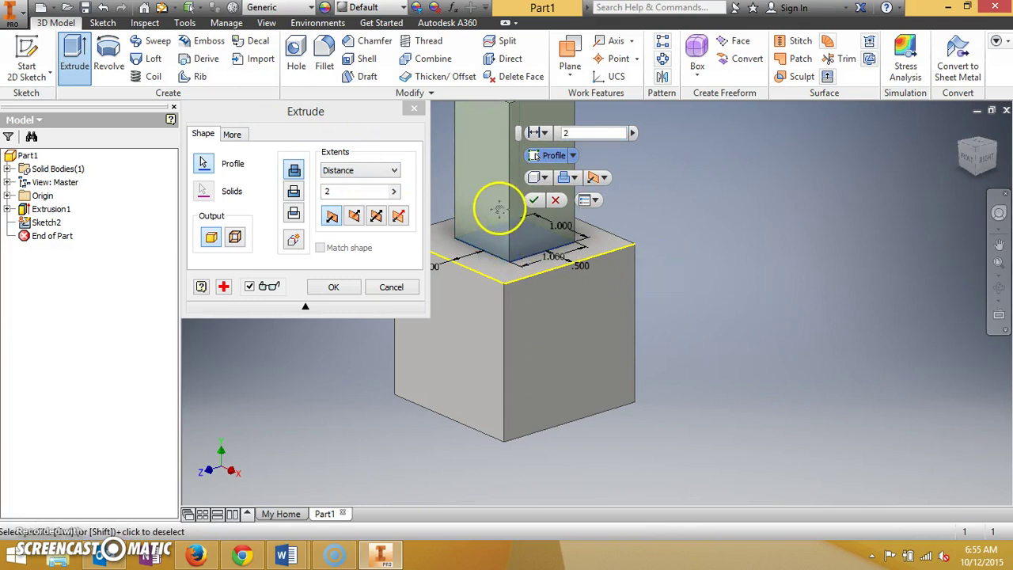
key("Home")
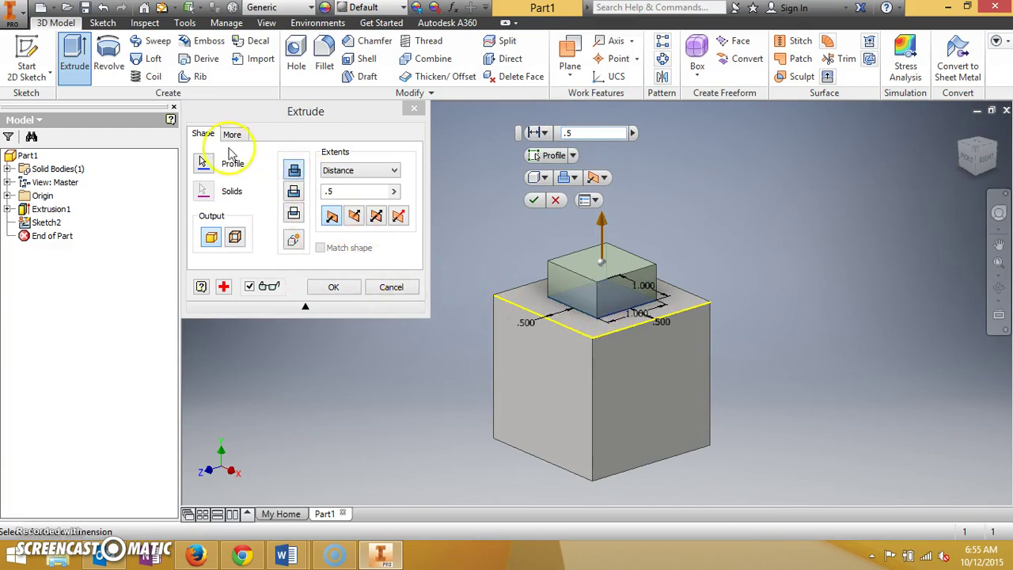
- Preview the extrusion with surface output and as a cut, returning it to a solid join
left_click(235, 237)
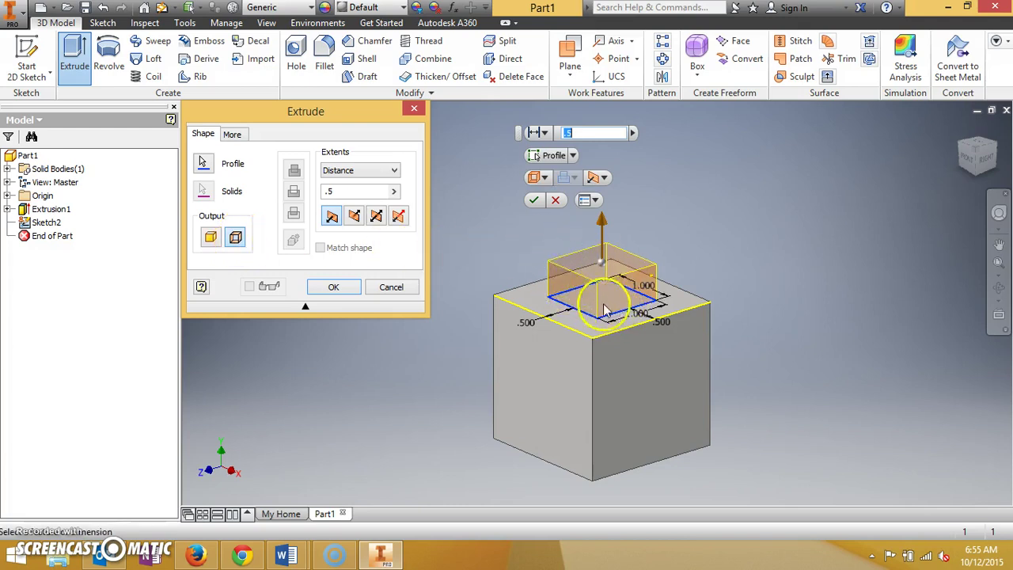
left_click(211, 239)
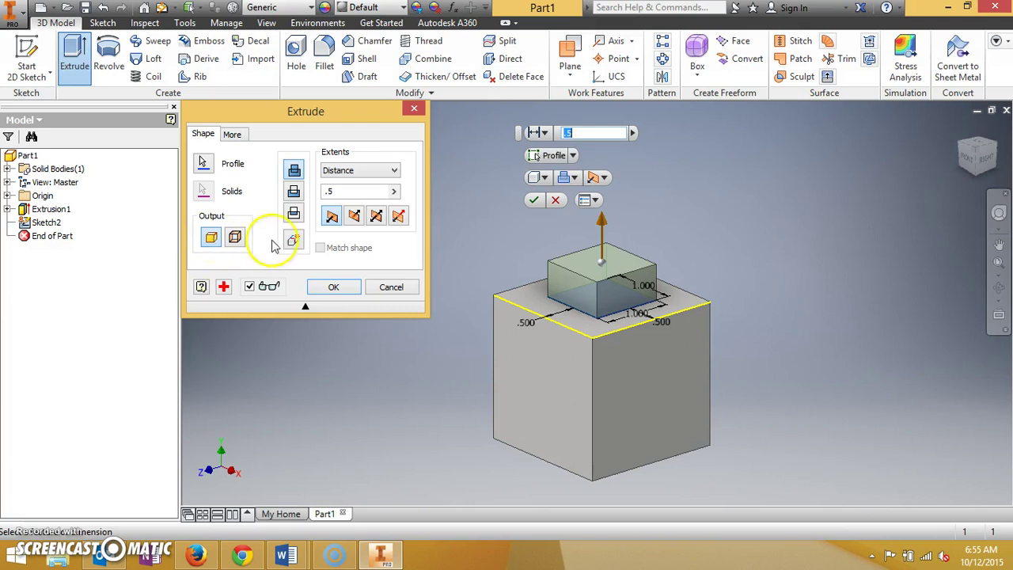
left_click(300, 195)
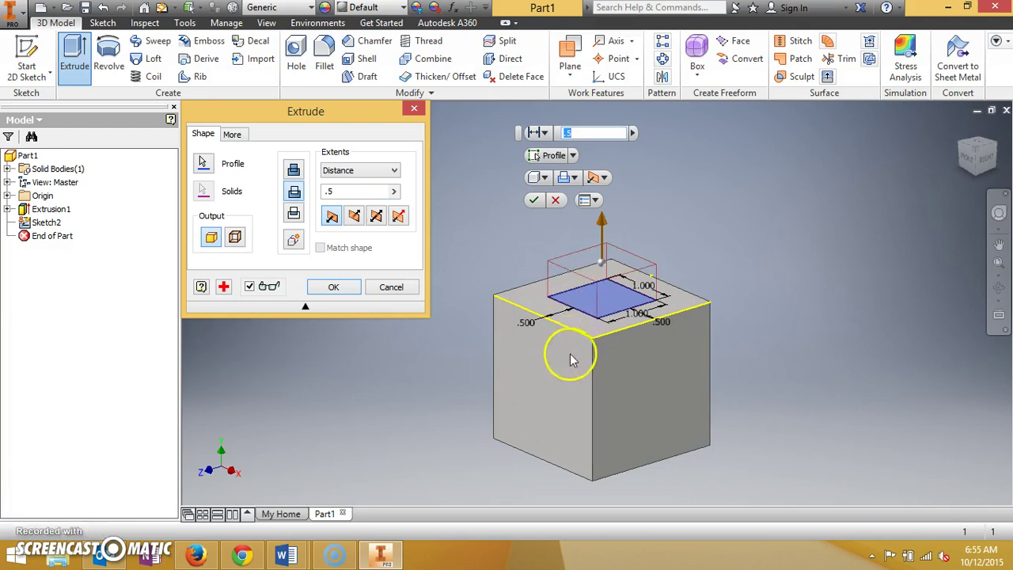
left_click(296, 171)
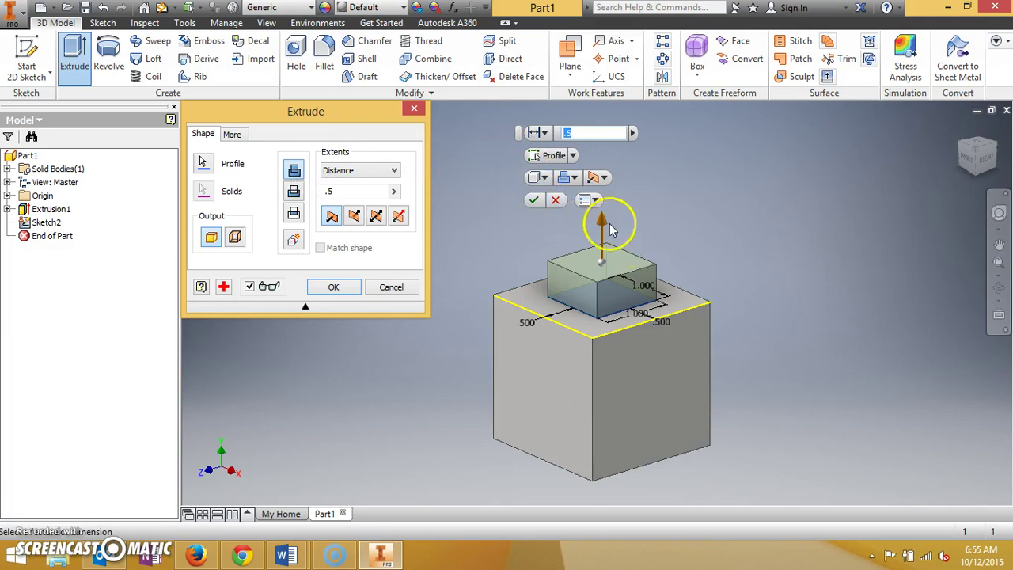
- Set the extrusion distance to 0.5 in and complete the square boss joined to the cube
mouse_move(597, 215)
left_mouse_down()
mouse_move(609, 250)
mouse_move(600, 294)
mouse_move(611, 477)
mouse_move(623, 452)
mouse_move(633, 296)
mouse_move(607, 220)
left_mouse_up()
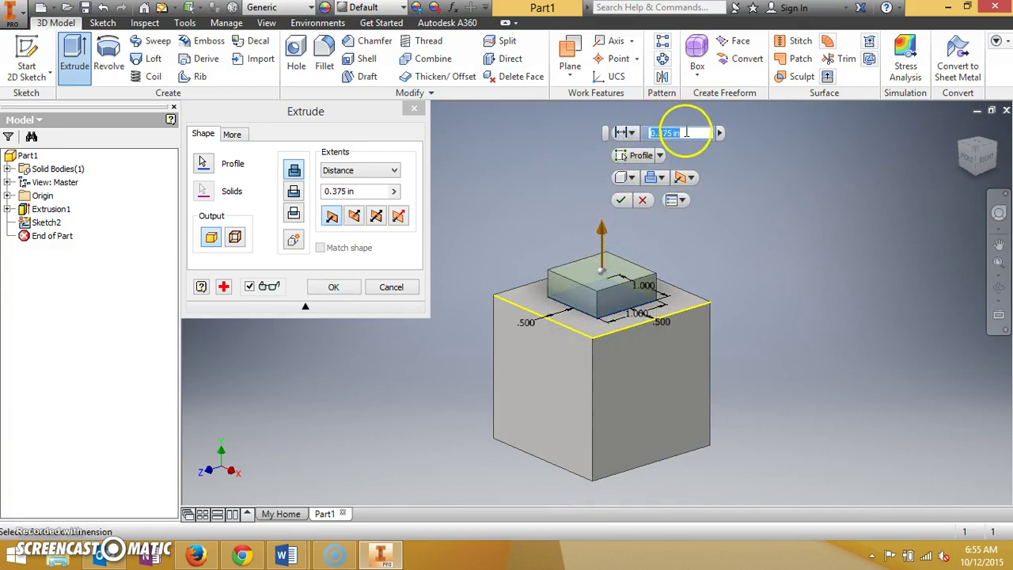
type(".5")
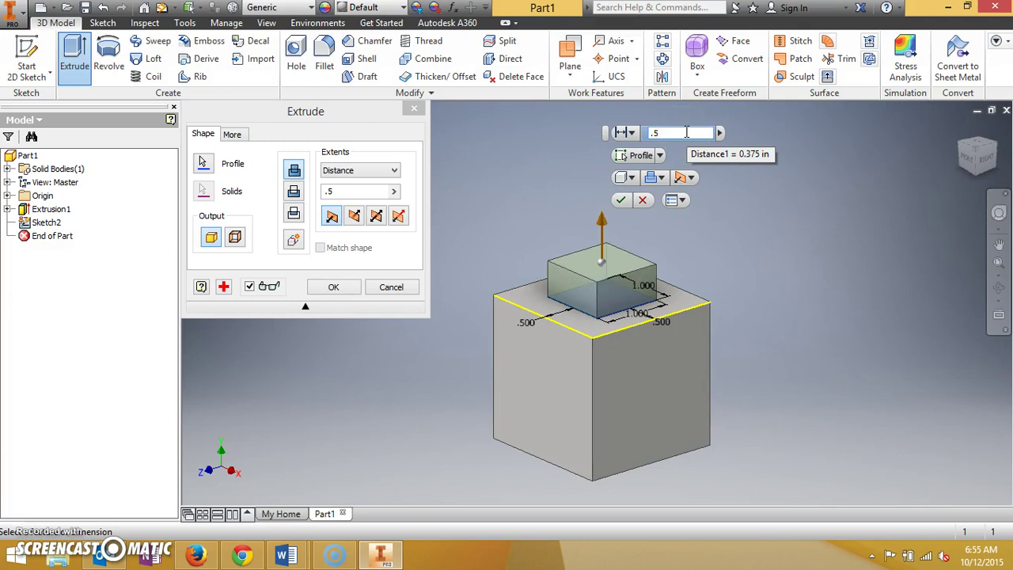
key("Return")
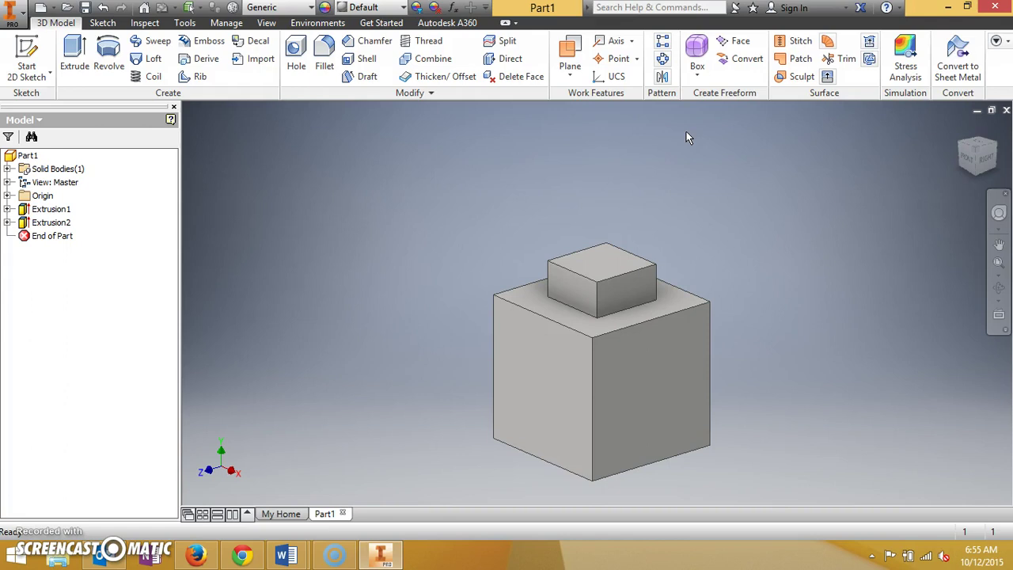
- Create a new sketch on the front face of the large cube
left_click(535, 394)
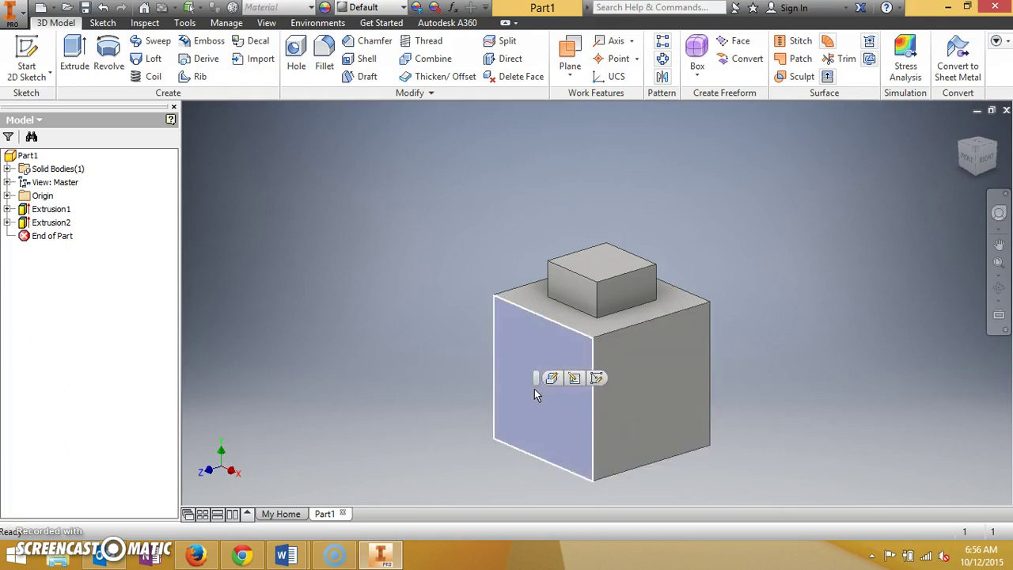
left_click(596, 377)
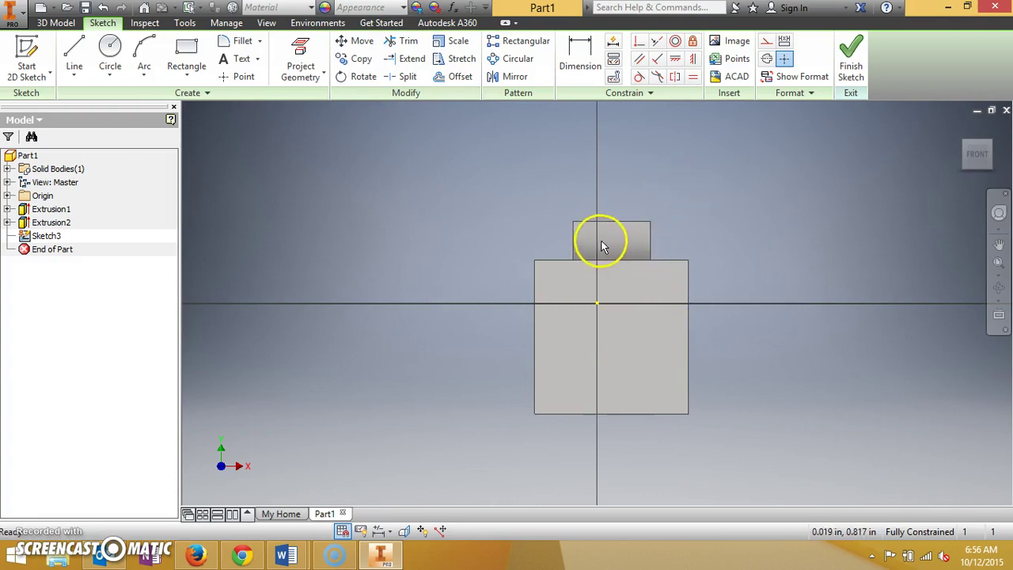
- Sketch a 1 in diameter circle on the cube's front face, below and left of its centre
left_click(109, 49)
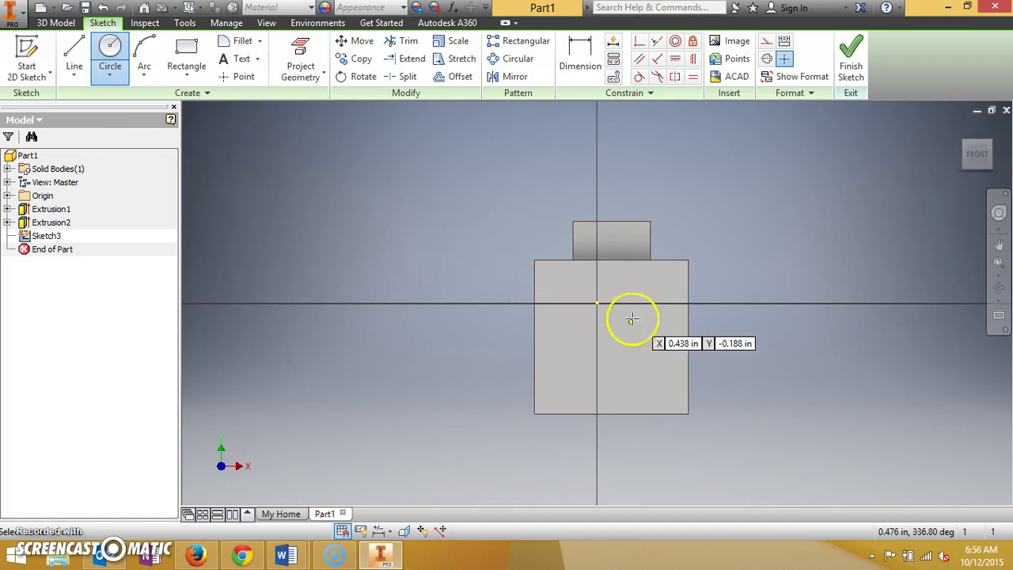
left_click(581, 351)
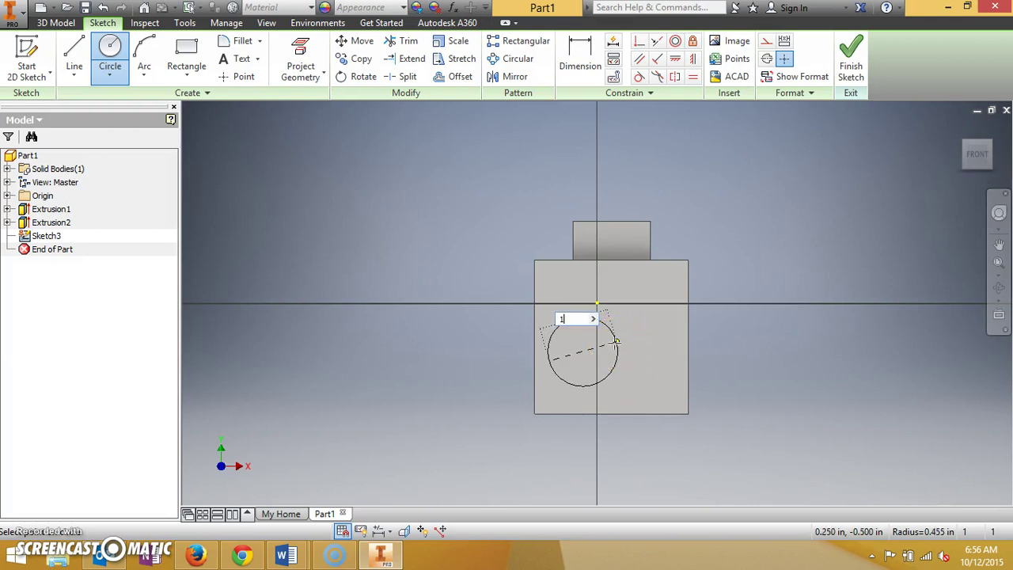
type("1")
key("Return")
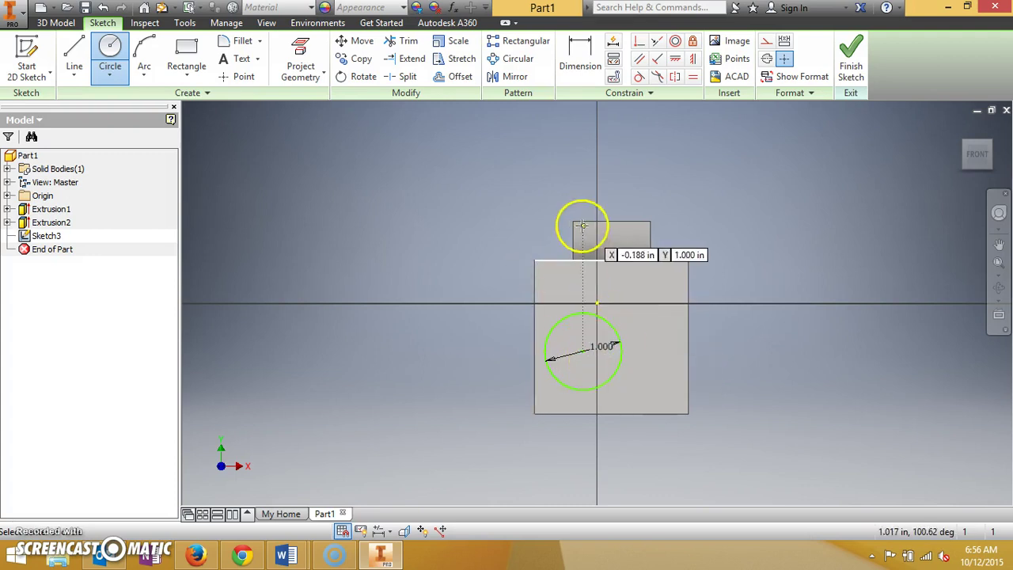
- Dimension the circle's centre 1 in from the front face's right vertical edge
left_click(580, 60)
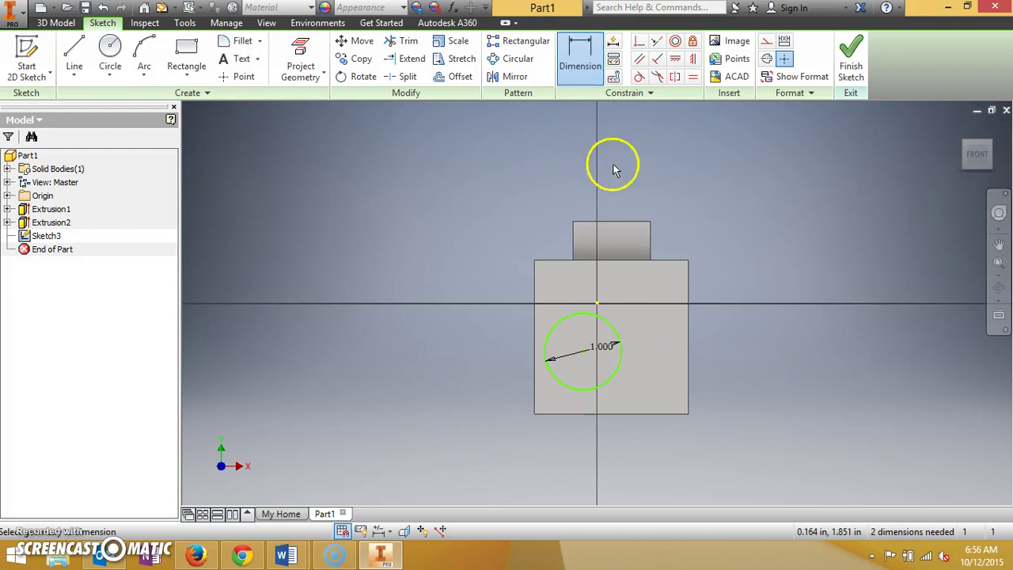
left_click(689, 362)
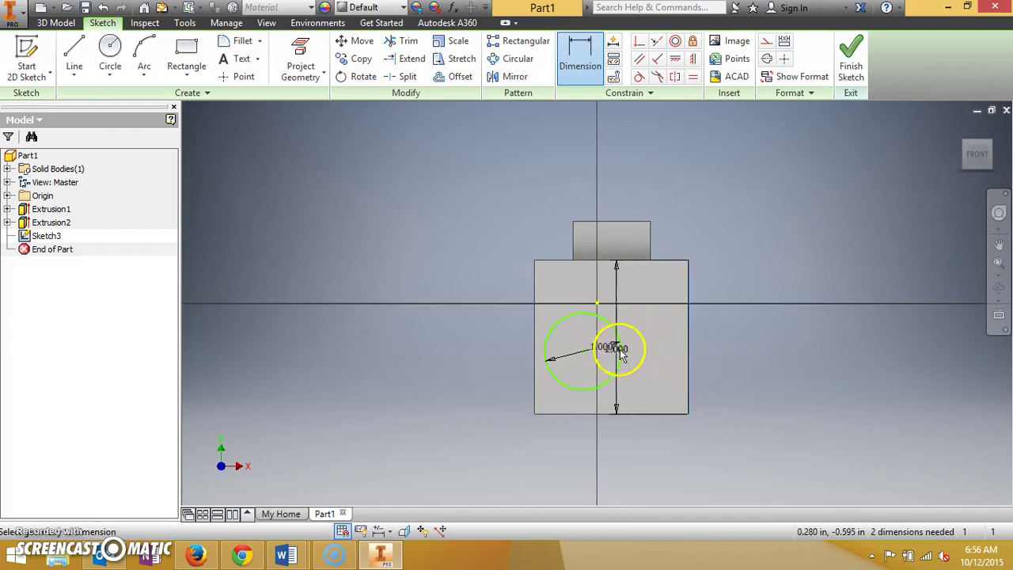
left_click(584, 350)
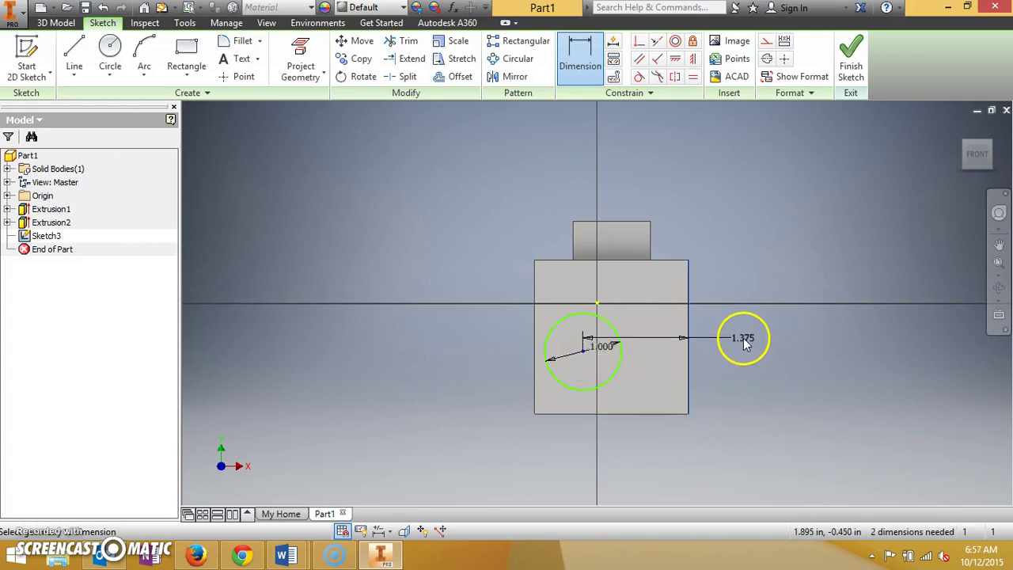
left_click(742, 339)
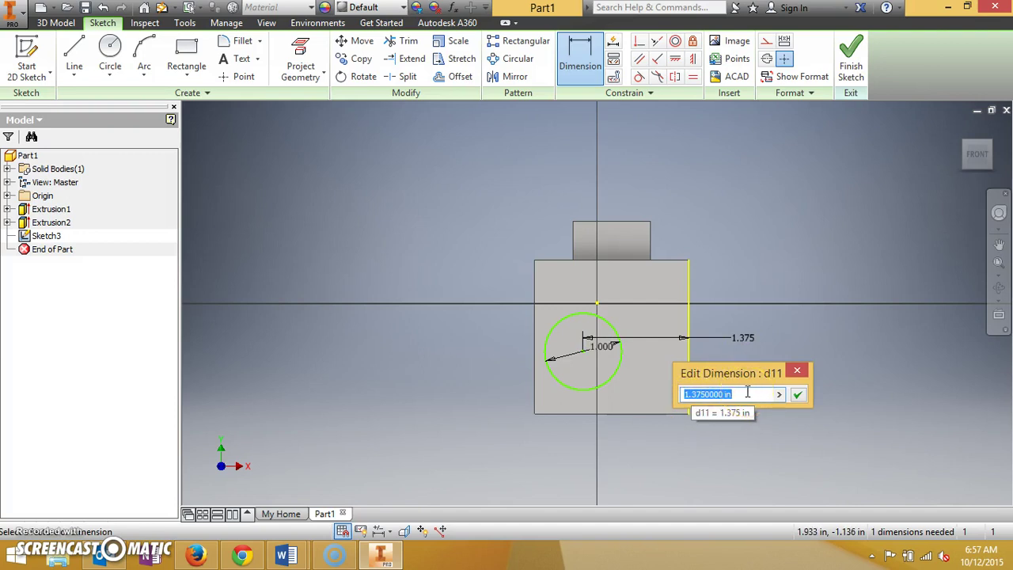
key("Return")
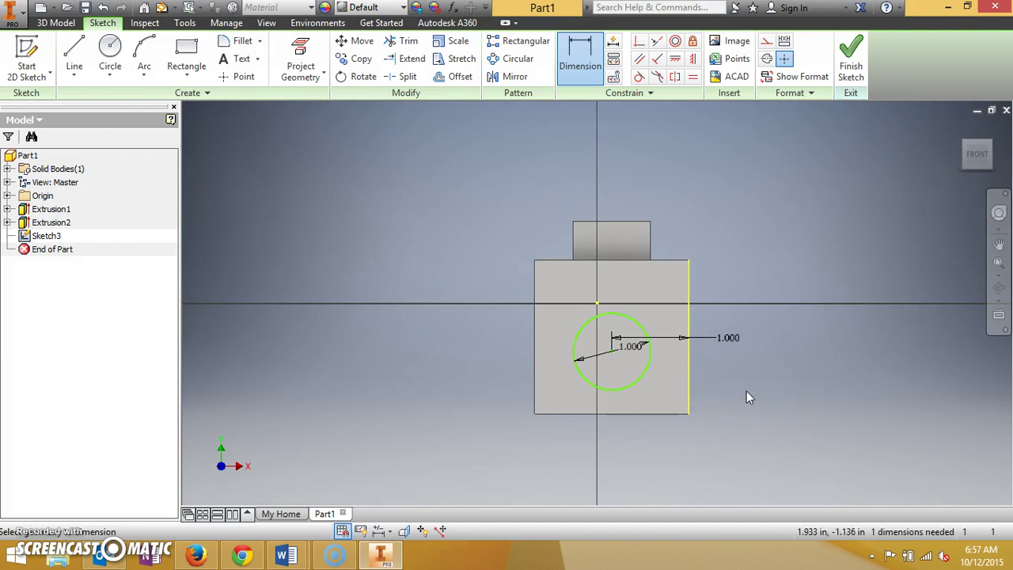
- Dimension the circle's centre 1 in above the front face's bottom edge
left_click(594, 402)
left_click(730, 340)
left_click(605, 261)
left_click(633, 413)
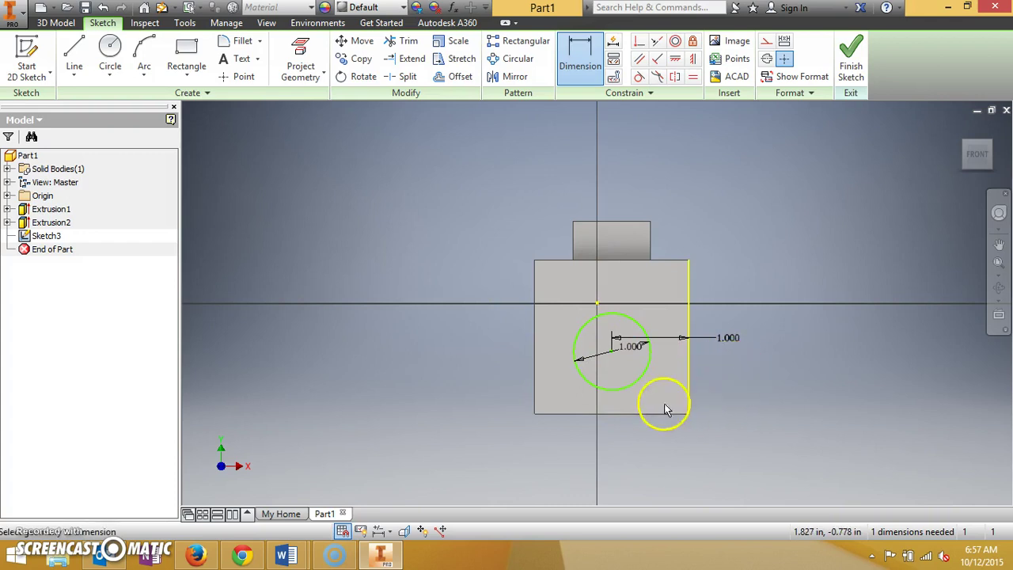
left_click(614, 345)
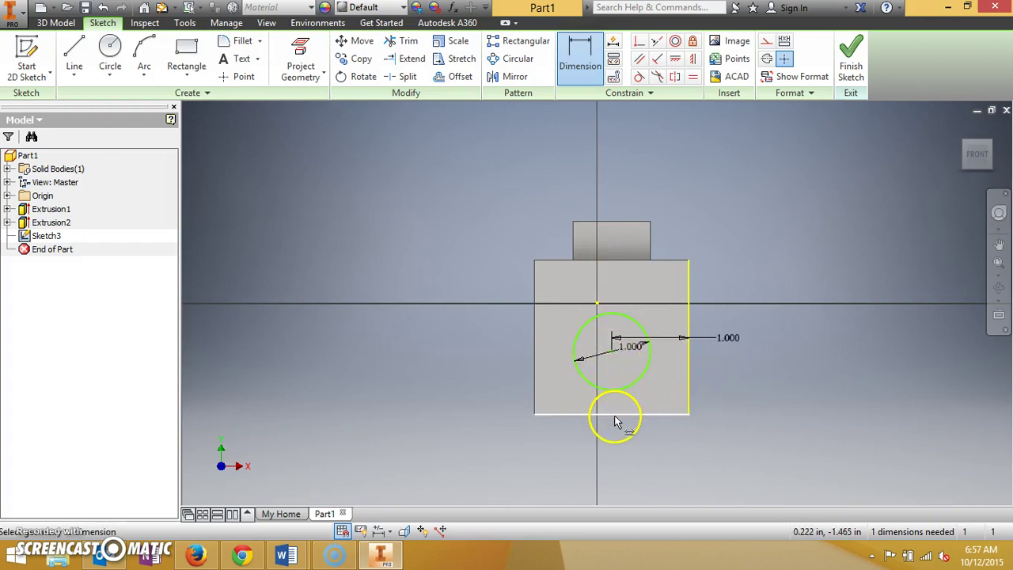
left_click(611, 414)
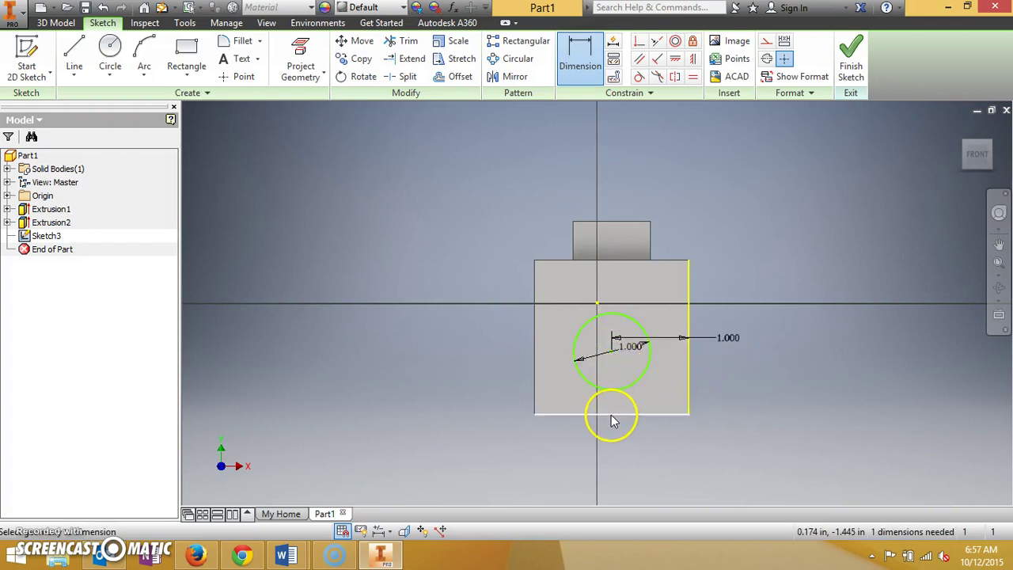
left_click(612, 352)
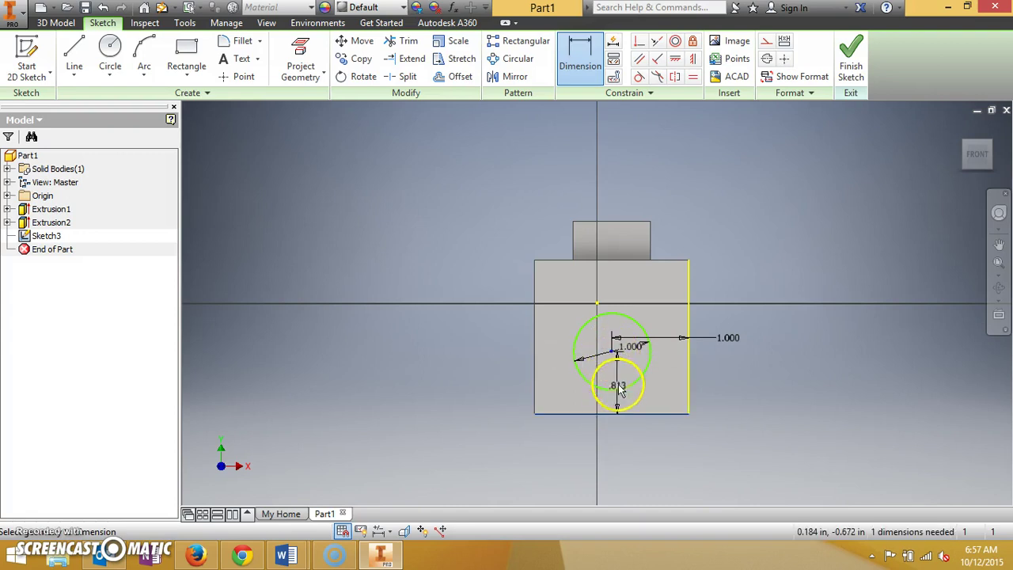
left_click(621, 446)
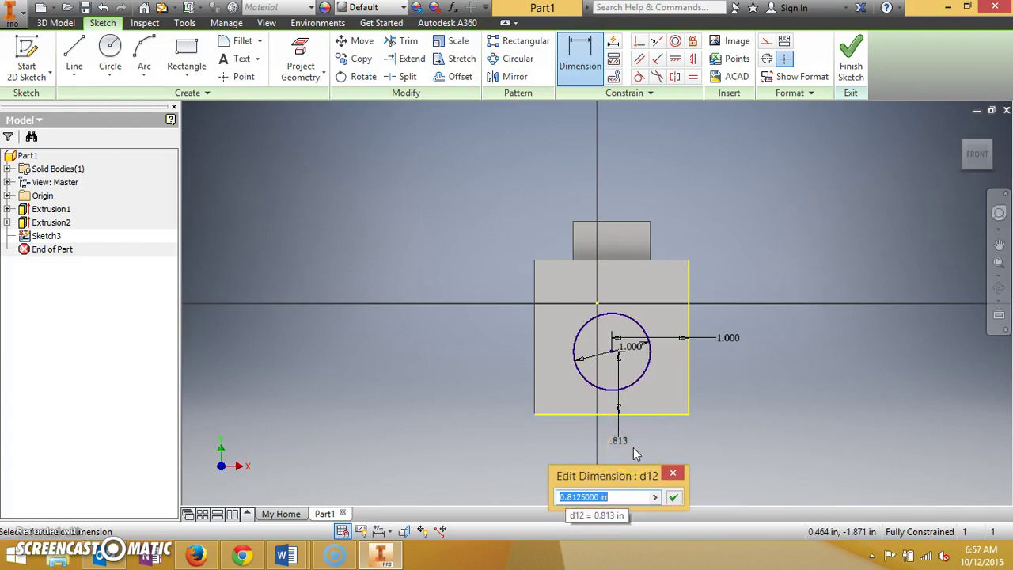
type("1")
key("Return")
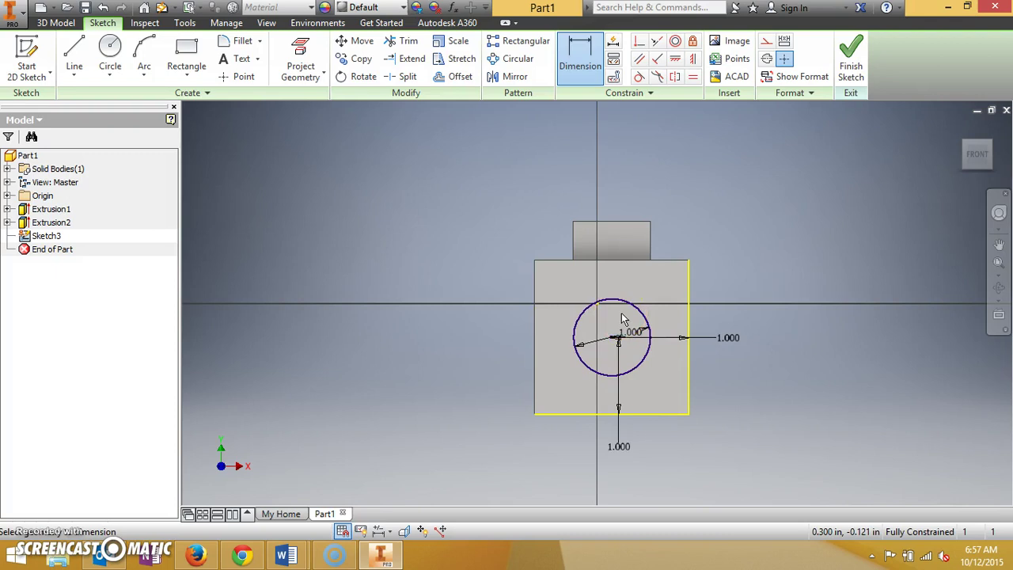
- Finish the sketch and extrude the circle as a cut 0.5 in deep into the cube's front face
left_click(850, 64)
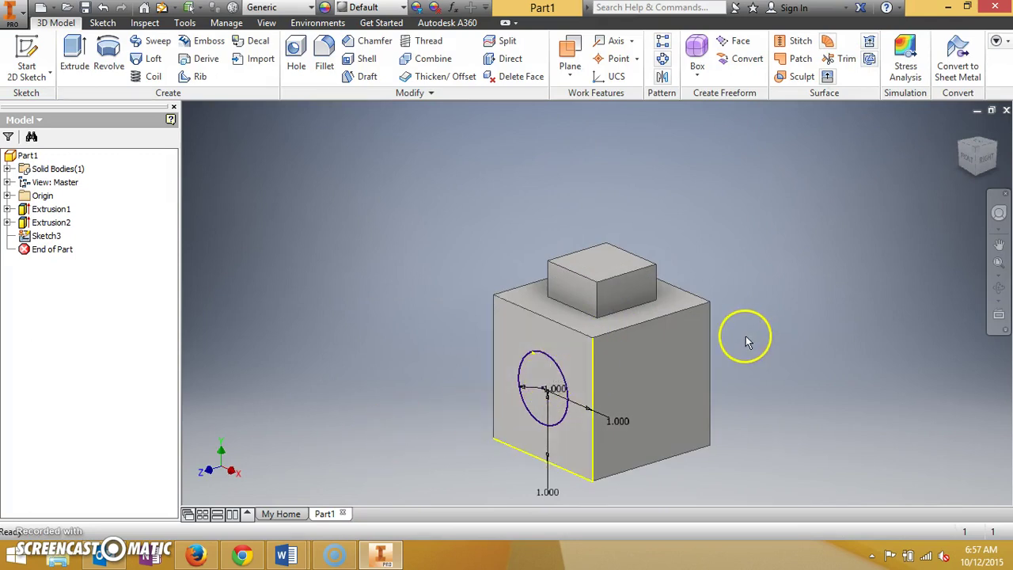
left_click(79, 51)
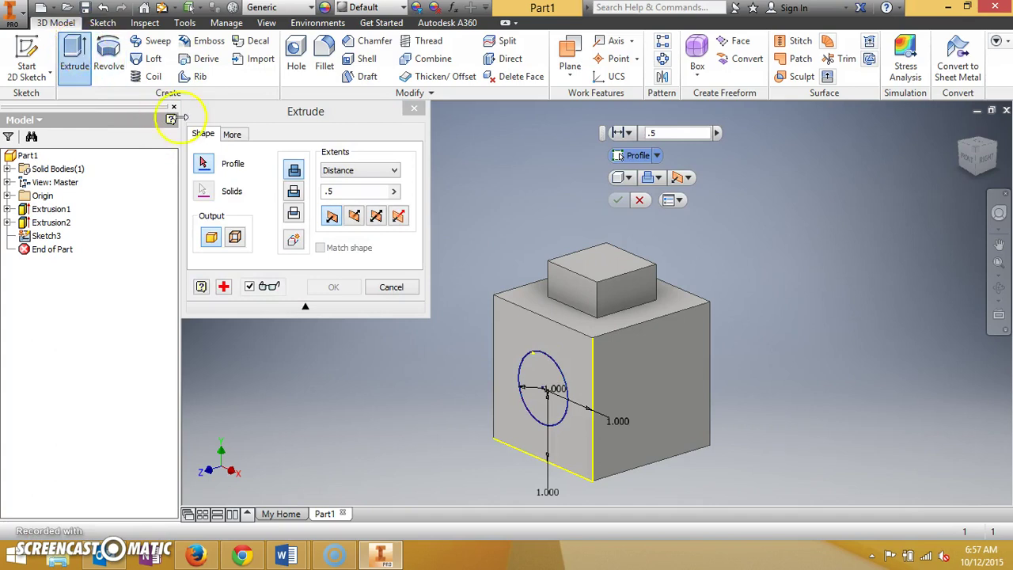
left_click(538, 375)
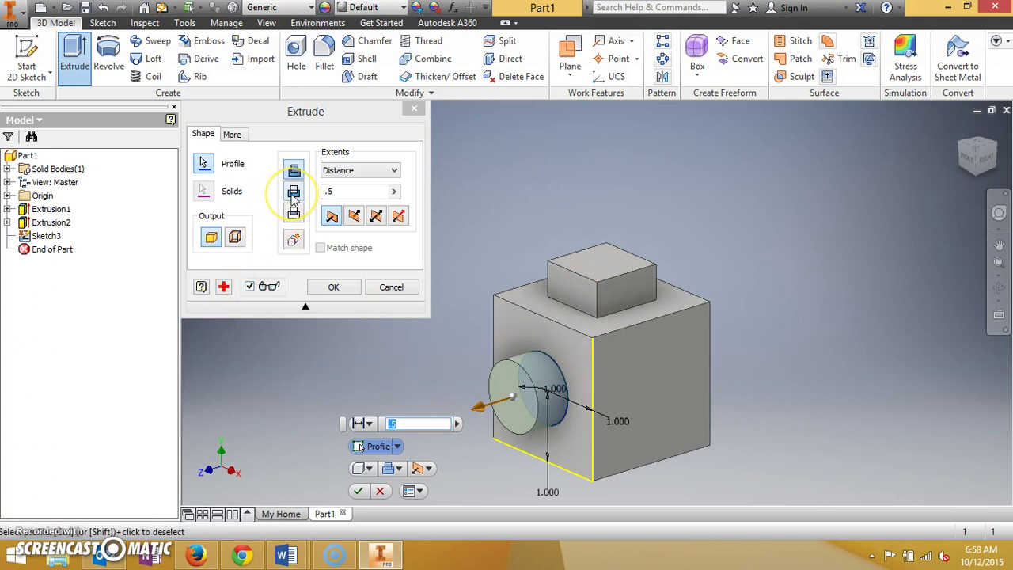
left_click(273, 117)
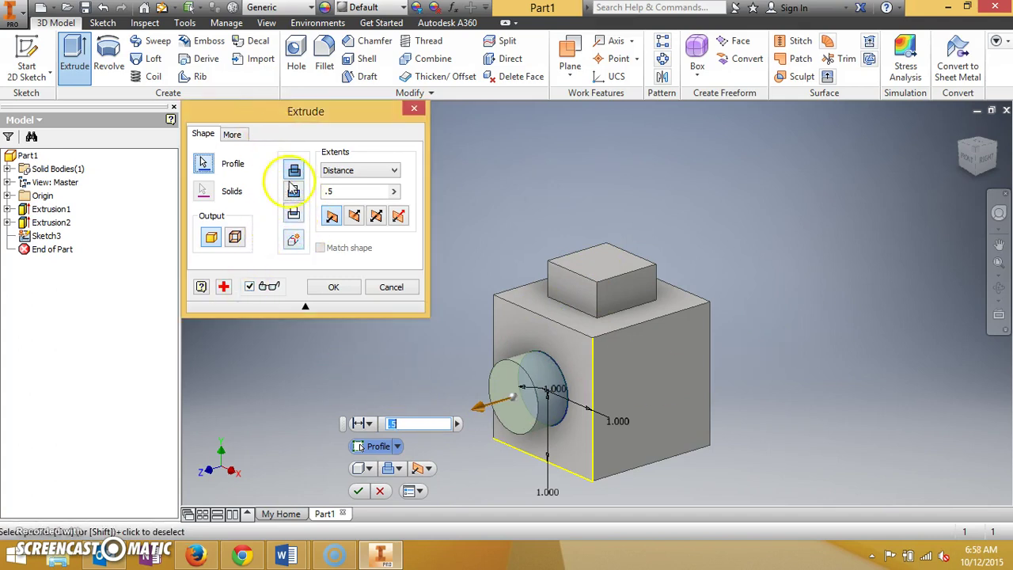
left_click(295, 193)
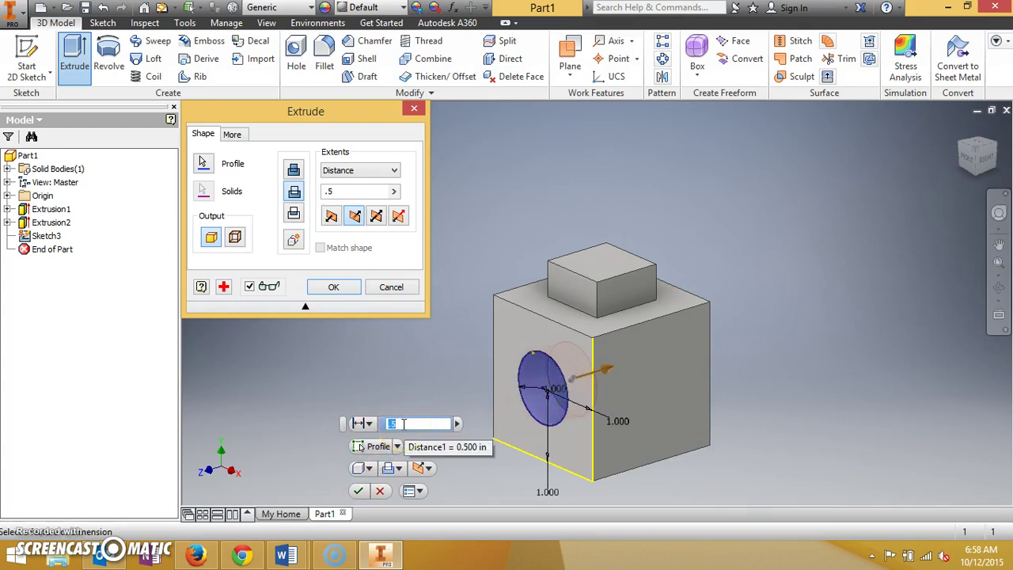
left_click(336, 288)
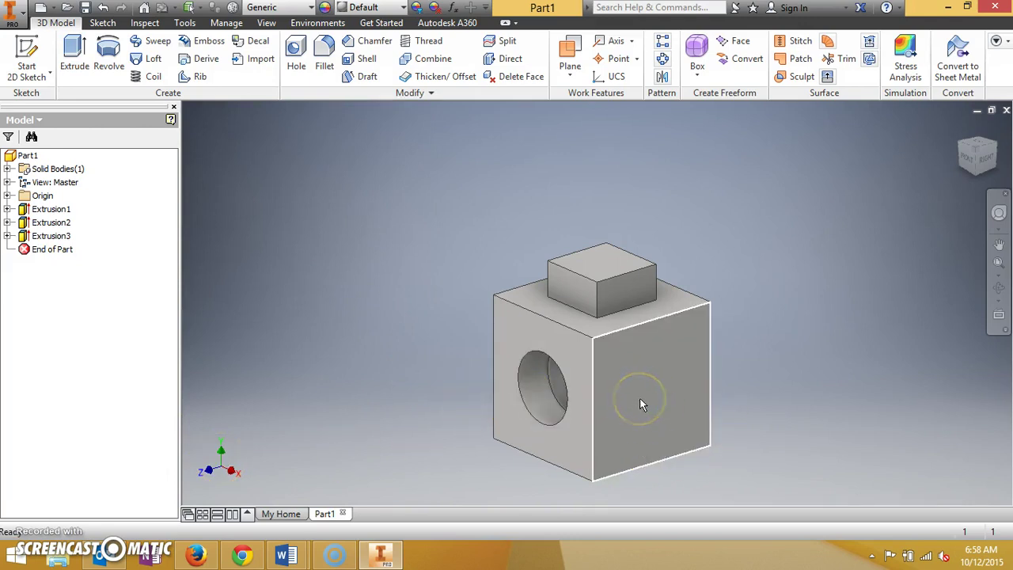
- Create a new sketch on the right face of the large cube
left_click(679, 332)
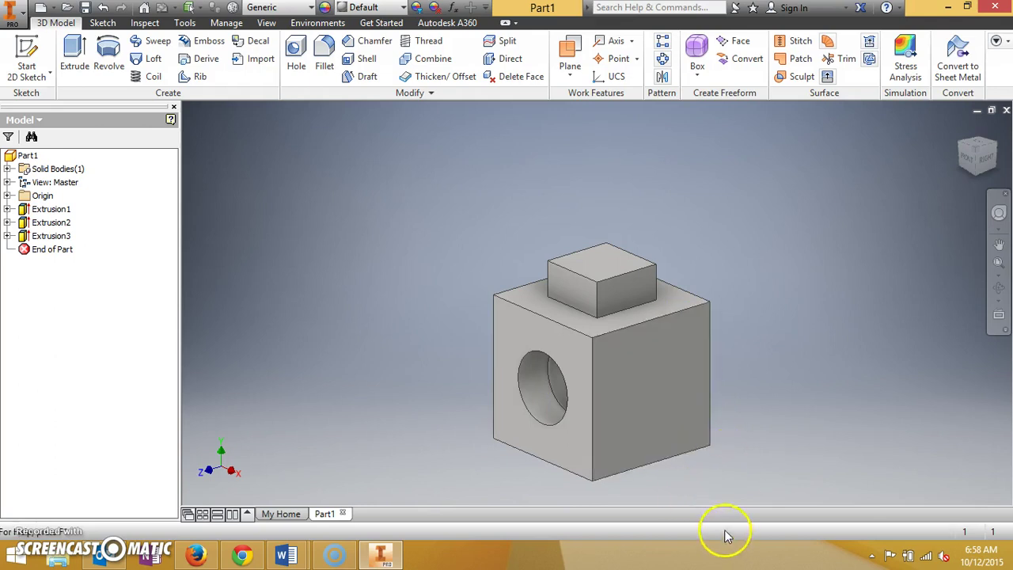
left_click(631, 378)
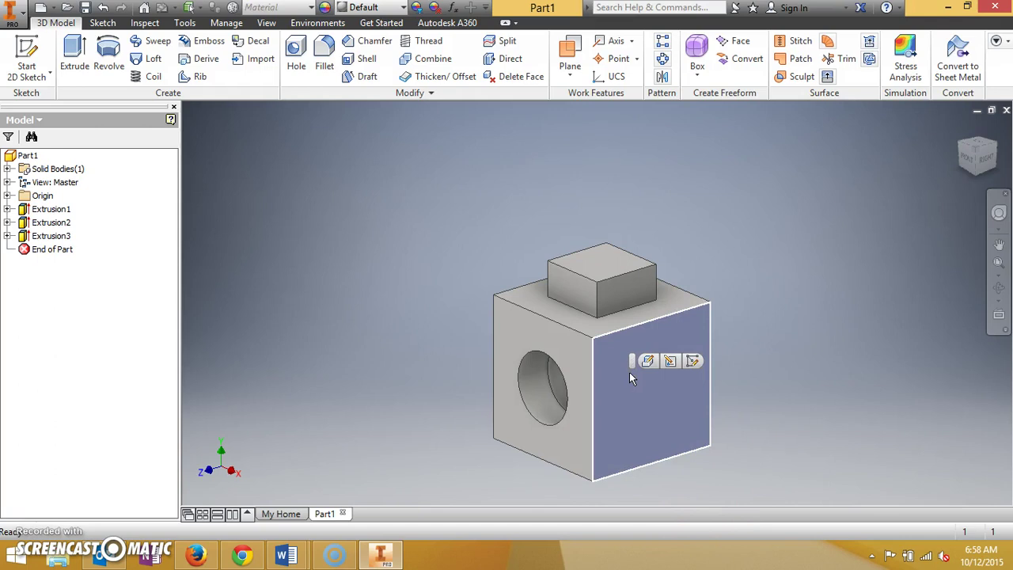
left_click(694, 361)
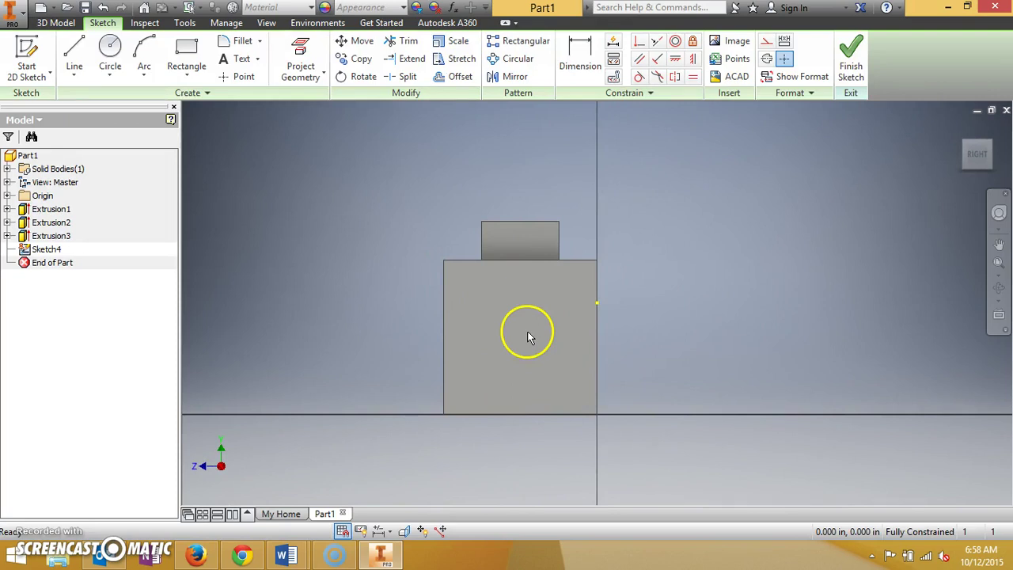
- Sketch a 1 in diameter circle near the middle of the cube's right face
left_click(110, 48)
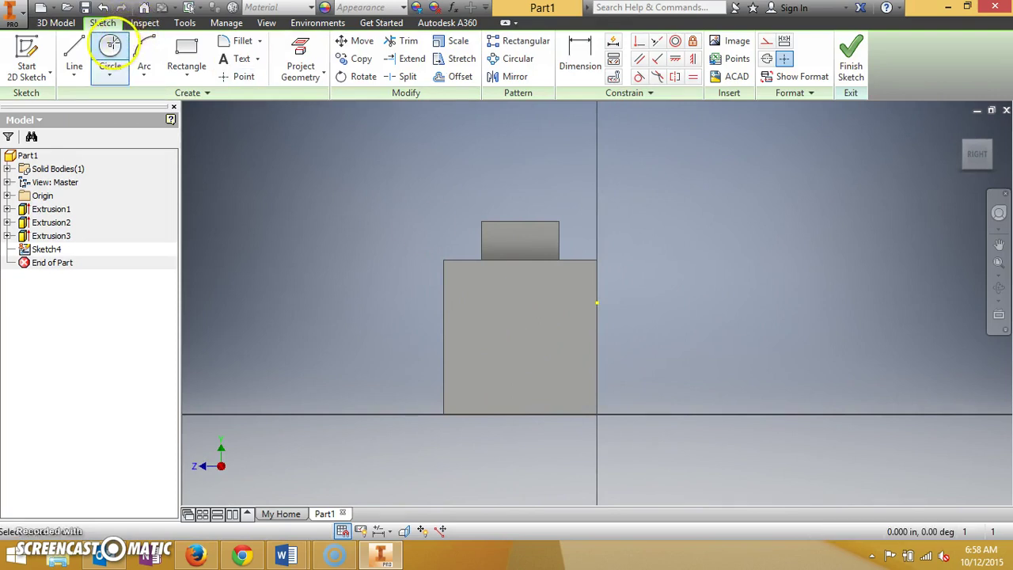
left_click(521, 340)
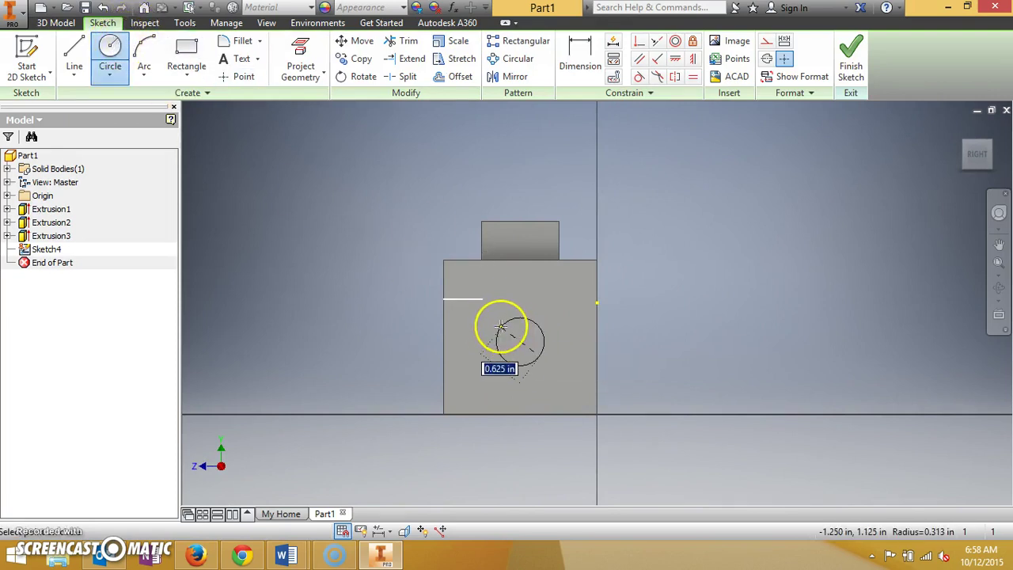
type("1")
key("Return")
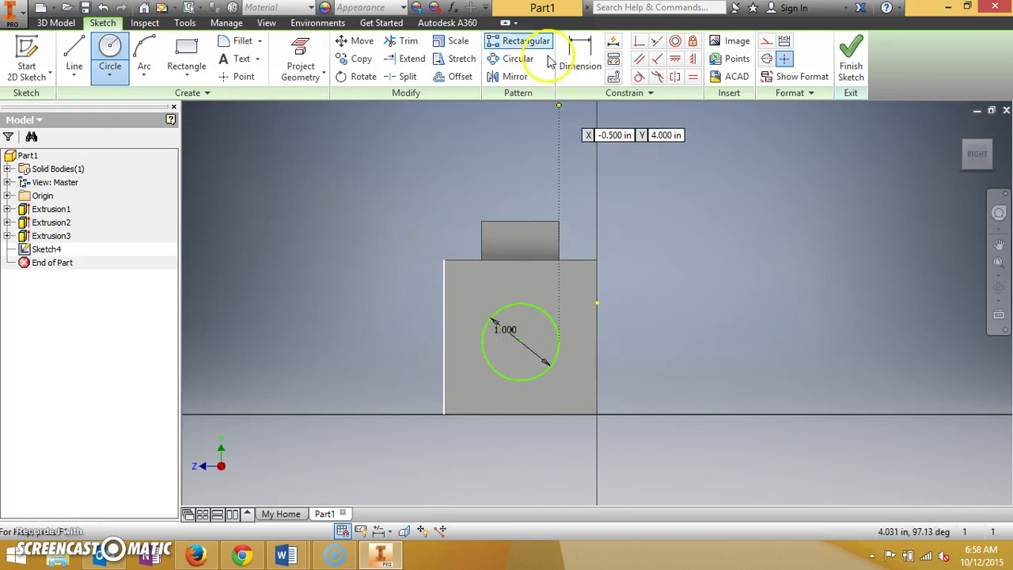
- Dimension the circle's centre 1 in from the right face's left vertical edge
left_click(580, 49)
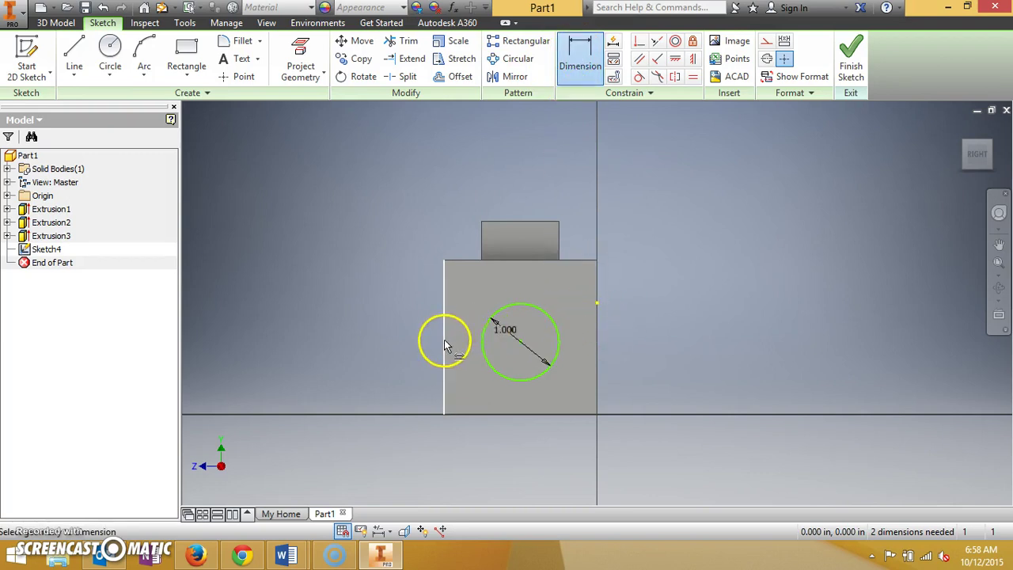
left_click(576, 79)
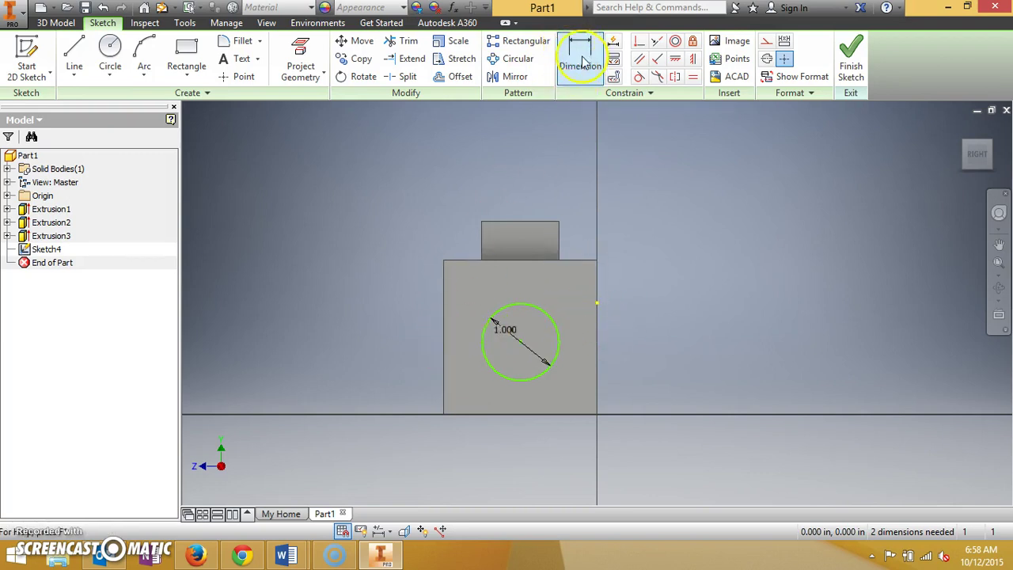
left_click(582, 53)
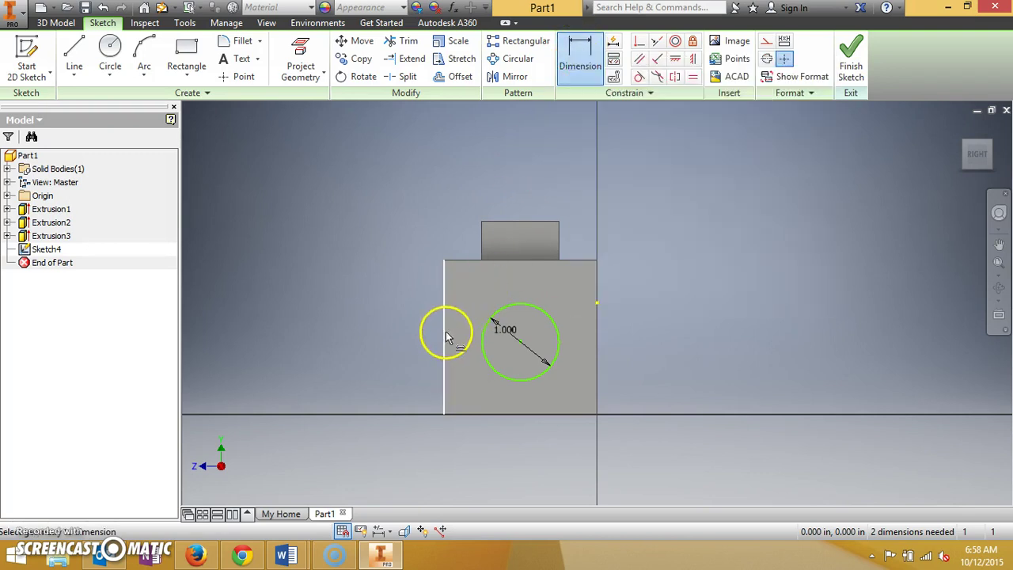
left_click(520, 341)
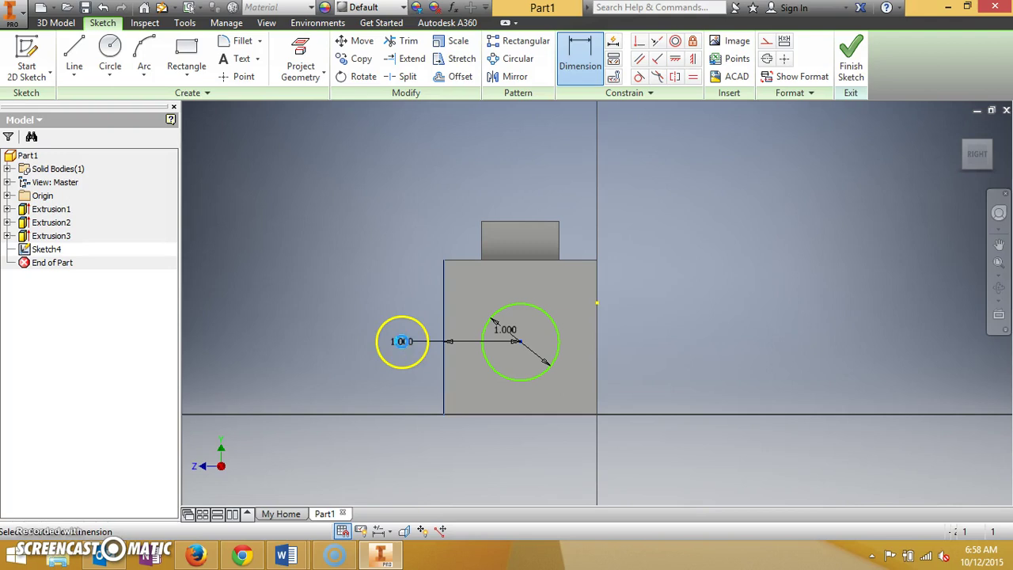
left_click(402, 344)
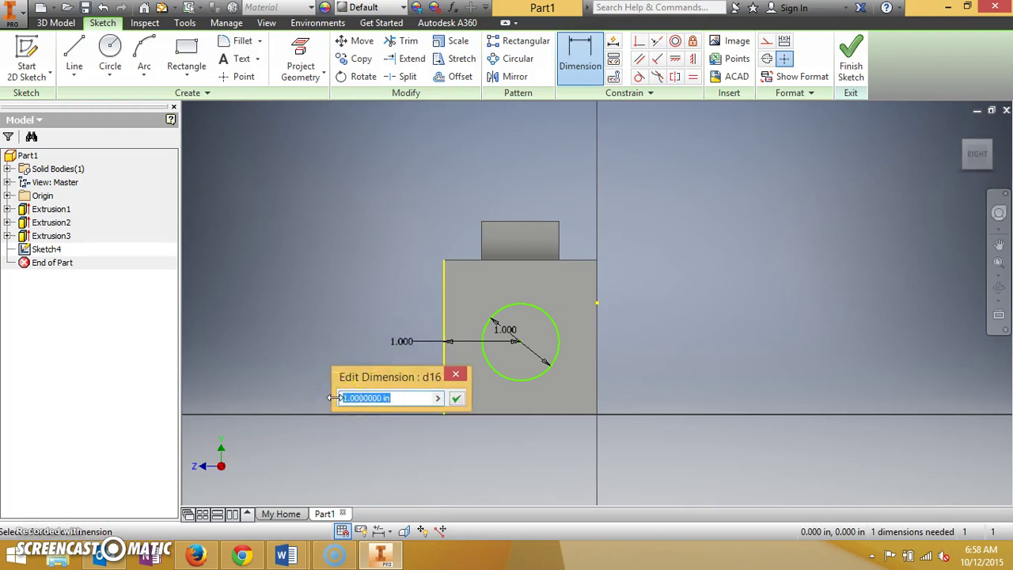
key("Return")
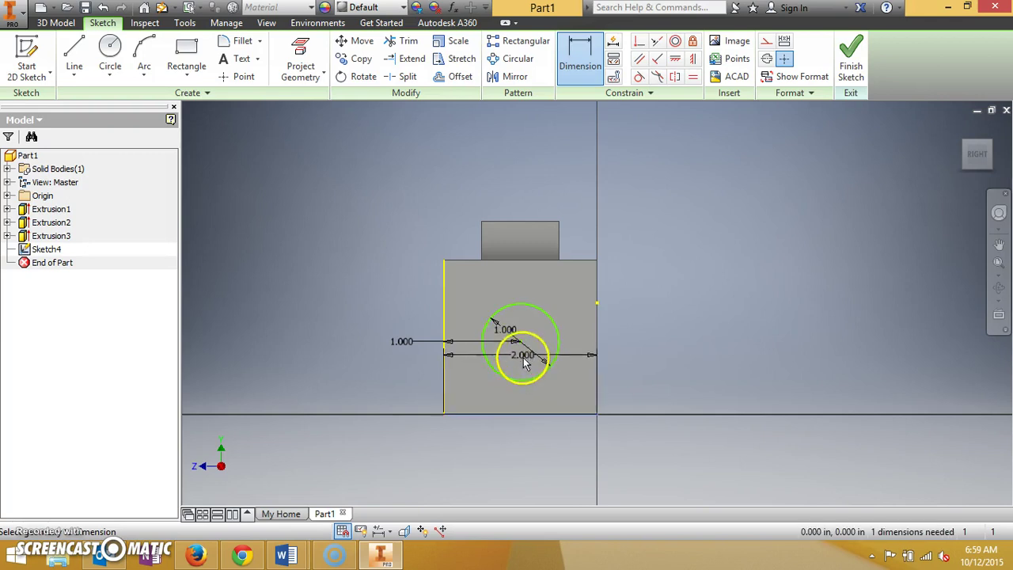
- Dimension the circle's centre 1 in below the top edge of the cube's right face
left_click(524, 414)
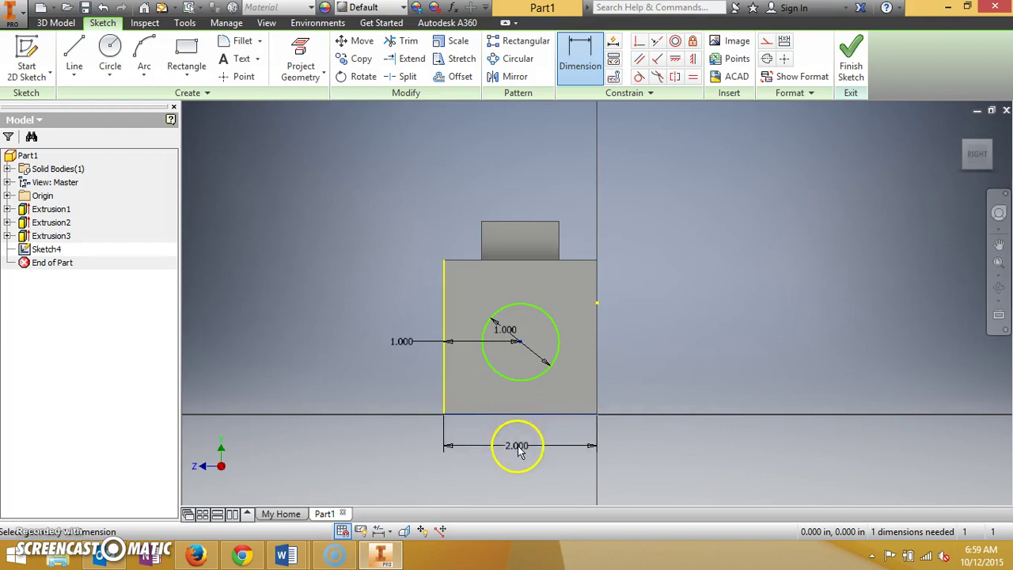
key("Escape")
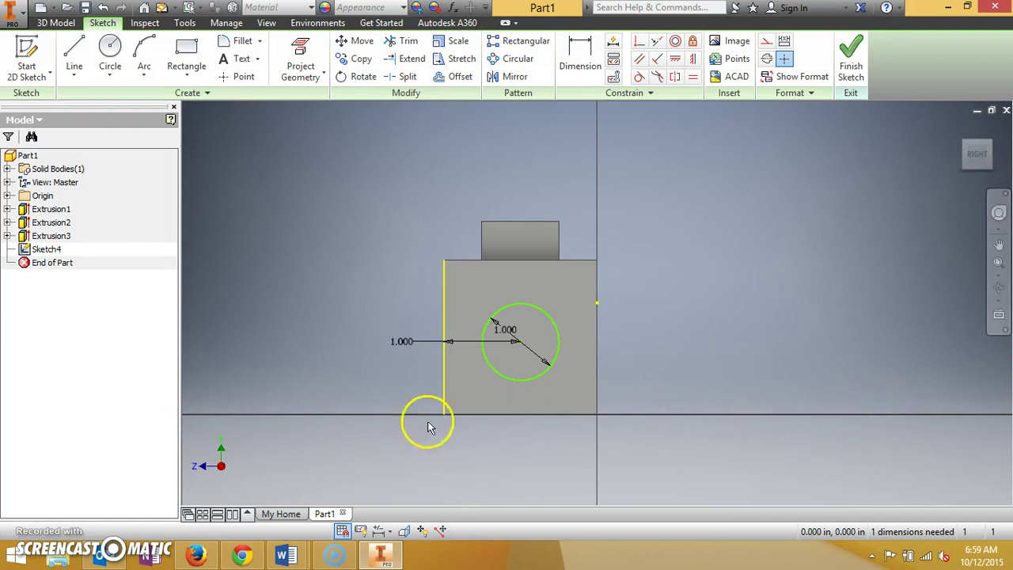
left_click(578, 53)
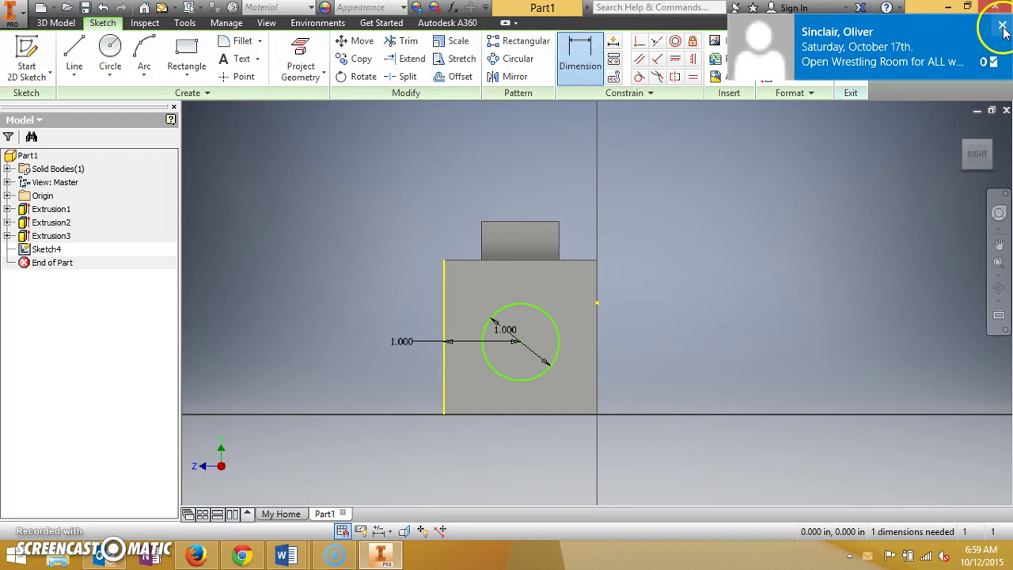
left_click(584, 67)
left_click(524, 261)
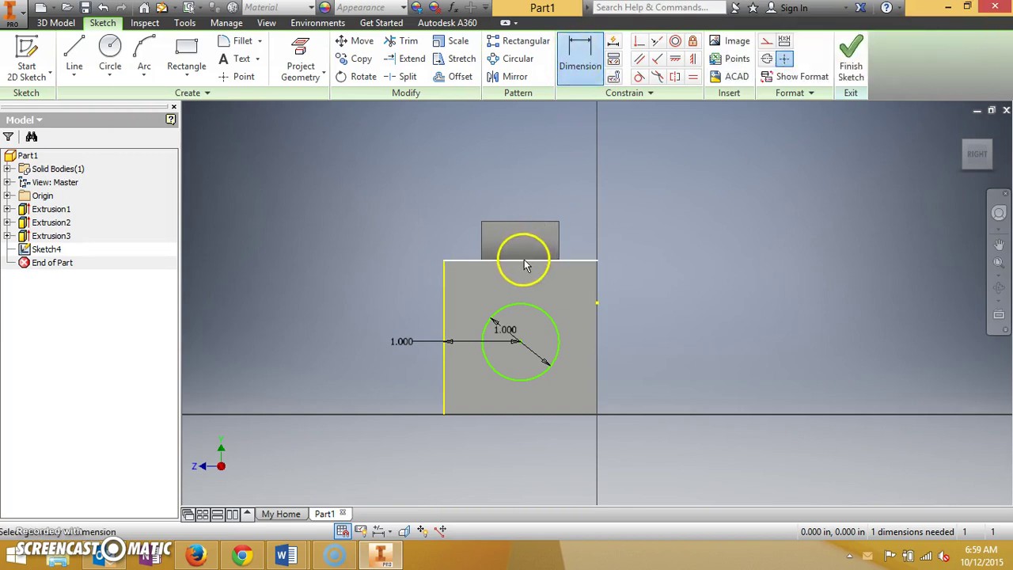
left_click(518, 343)
left_click(515, 179)
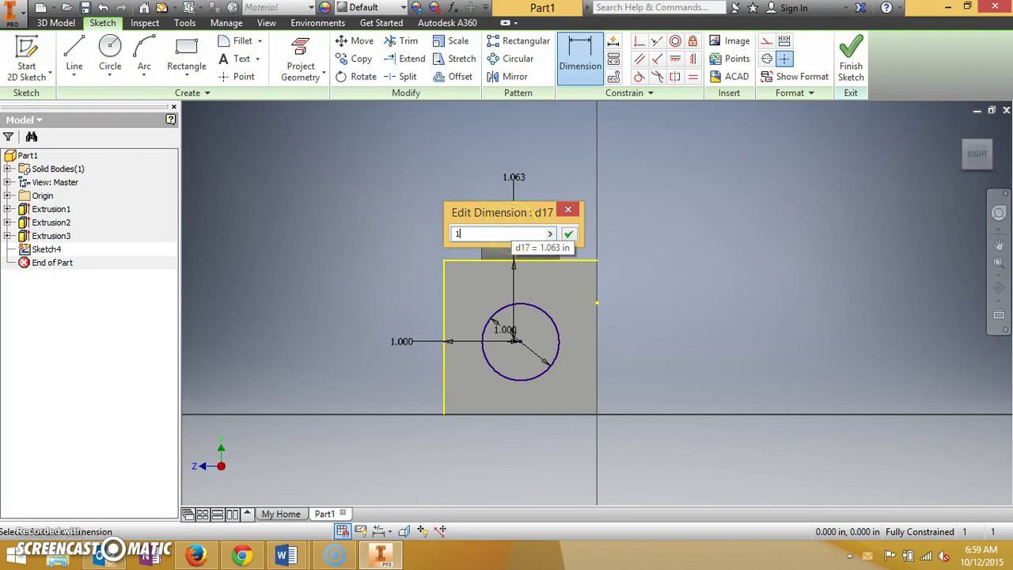
key("Return")
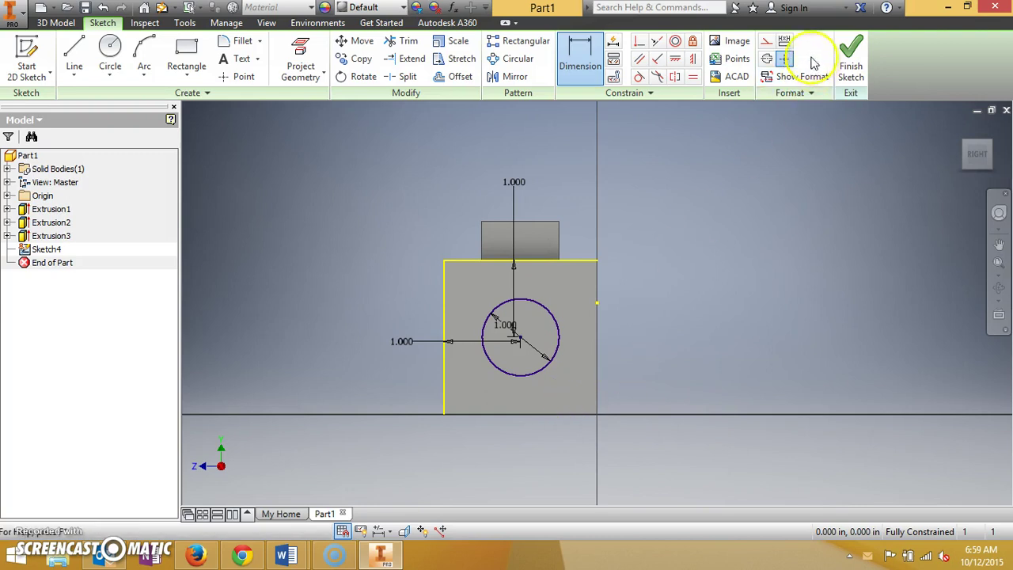
- Finish the sketch and extrude the circle 0.5 in outward from the cube's right face as a joined cylindrical boss
left_click(852, 59)
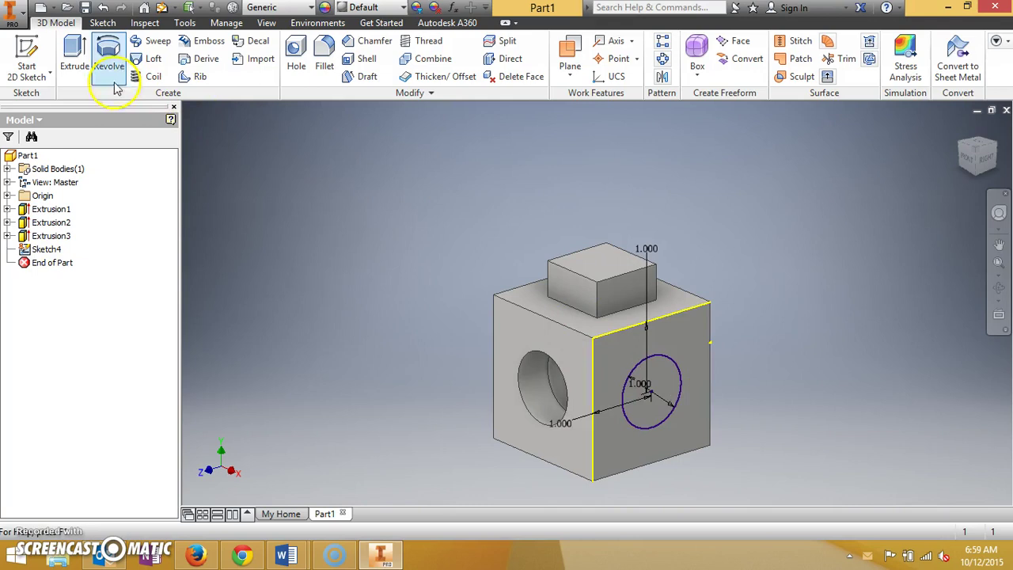
left_click(73, 49)
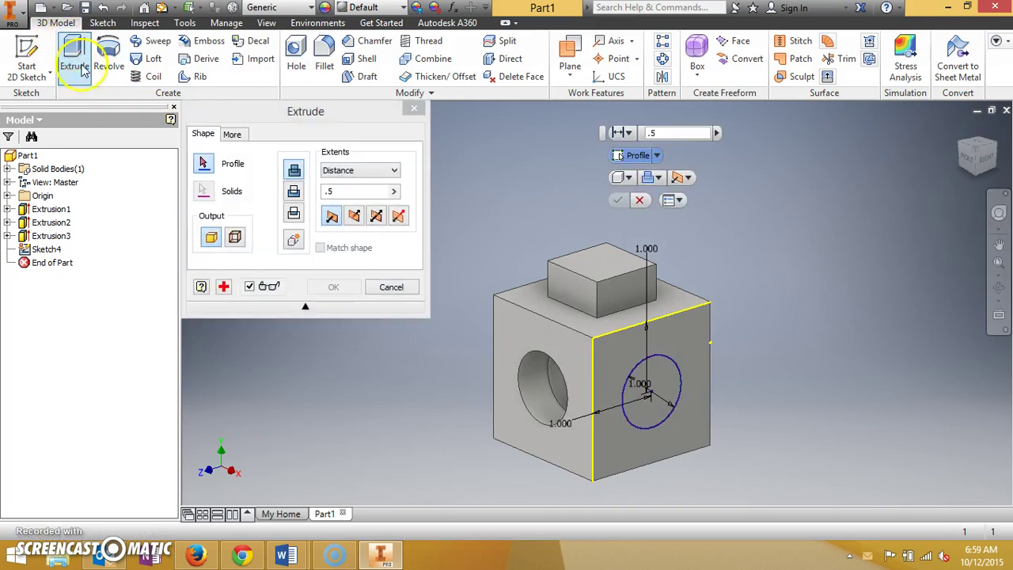
left_click(654, 383)
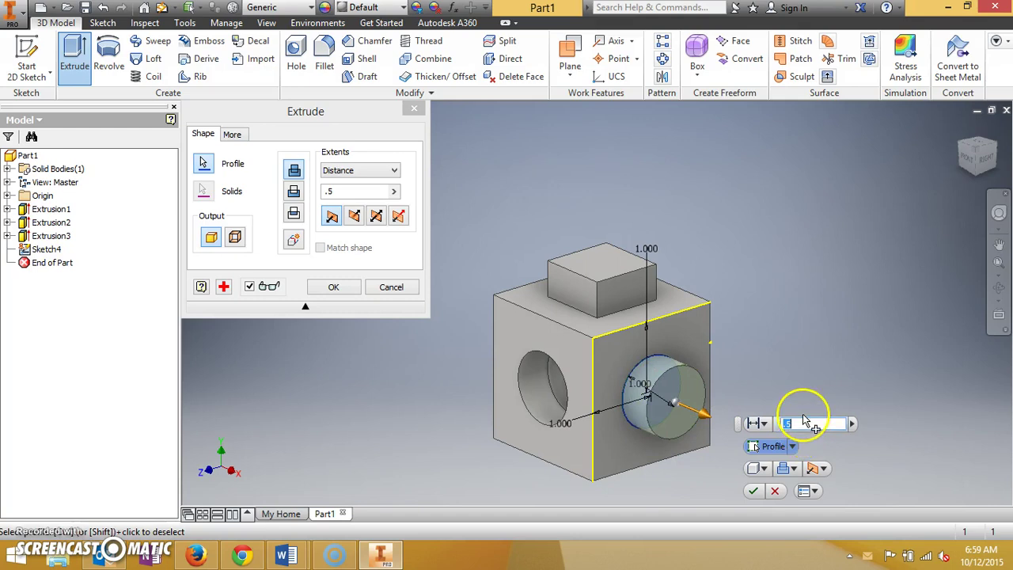
key("Return")
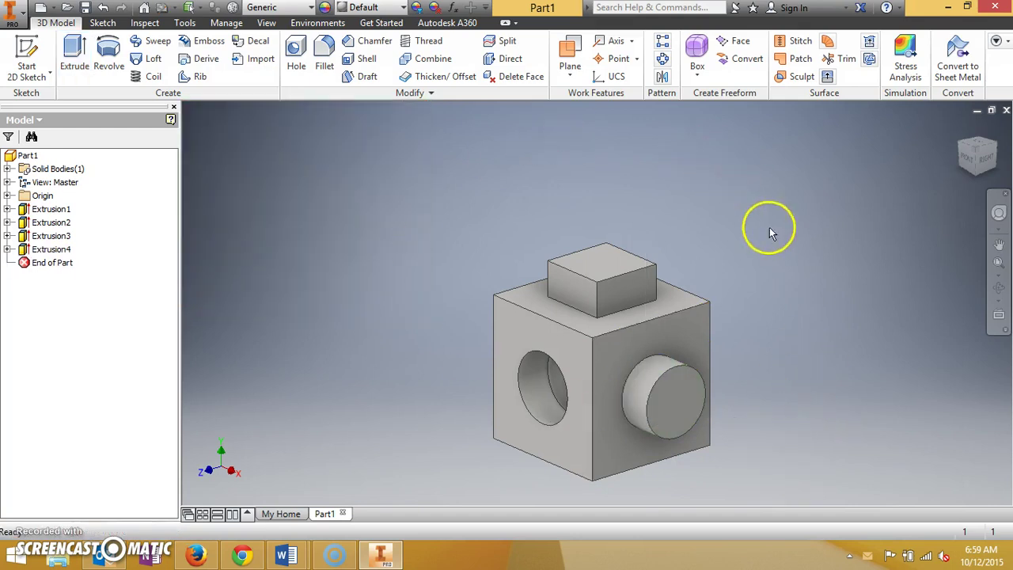
left_click_drag(960, 140, 912, 149)
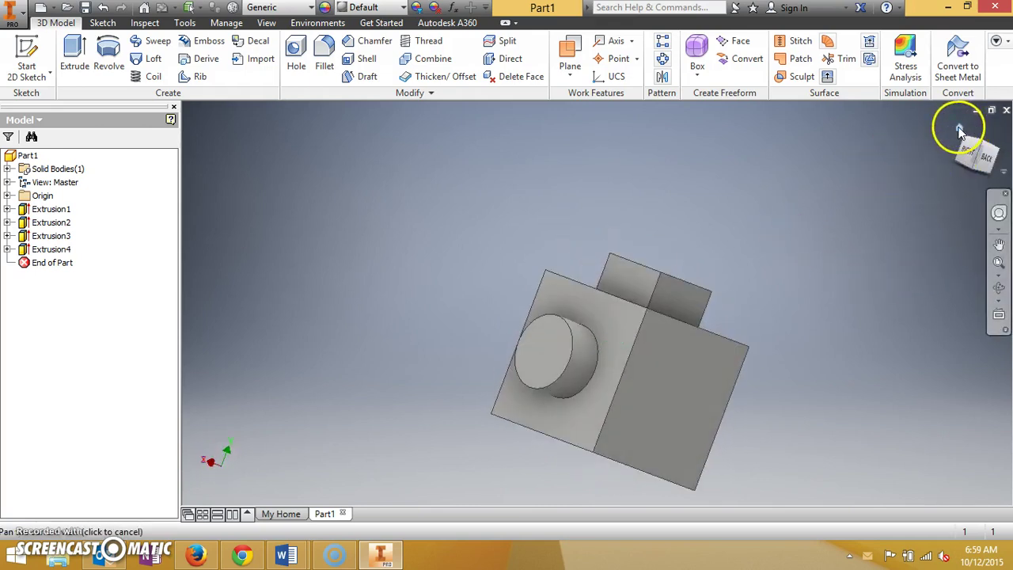
left_click(960, 131)
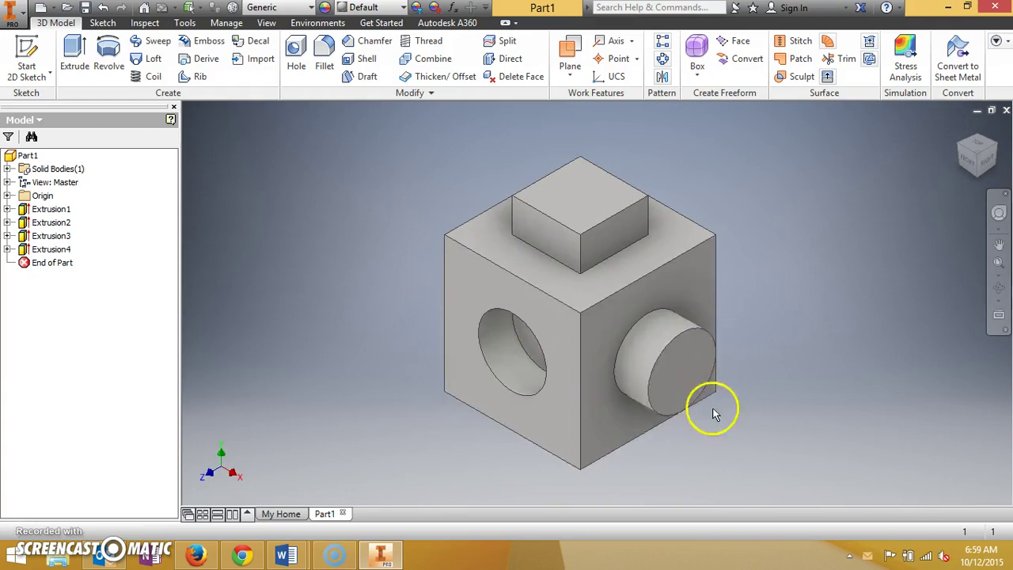